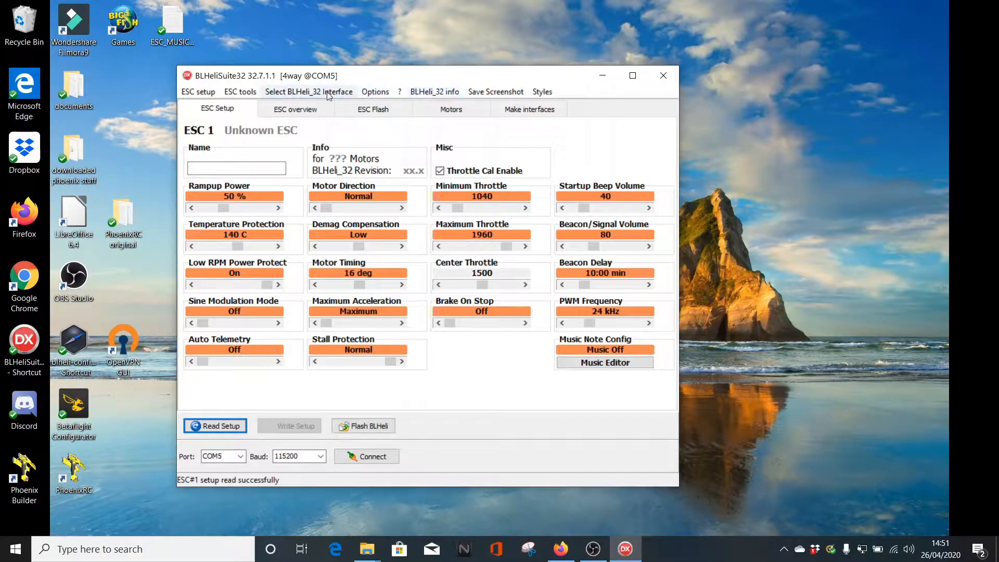
left_click(424, 93)
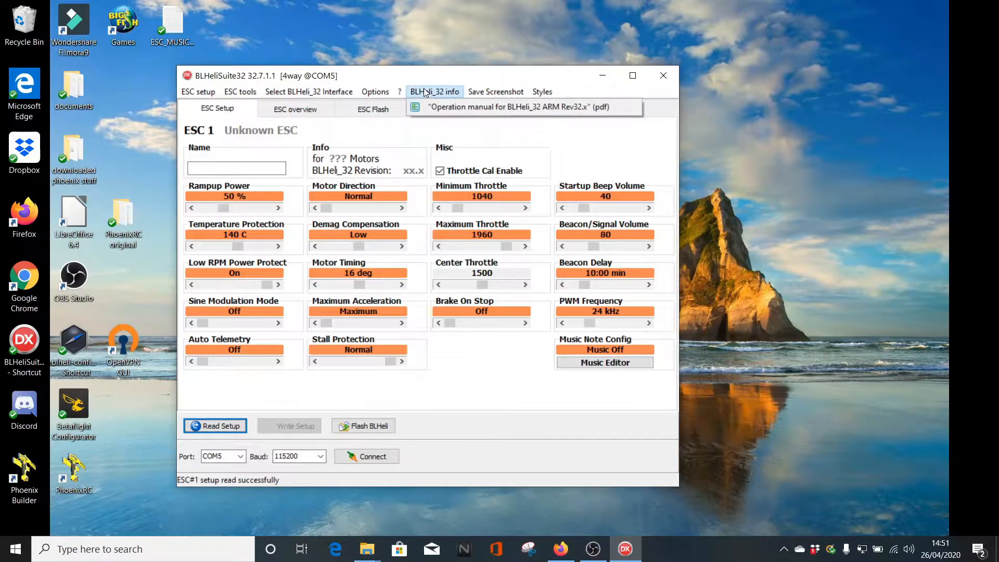
mouse_move(382, 93)
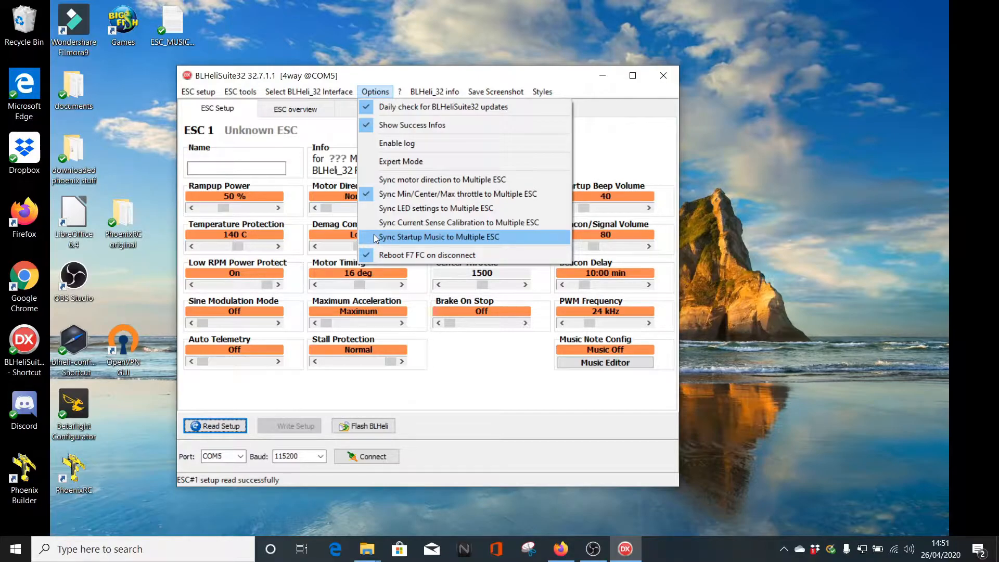
left_click(332, 125)
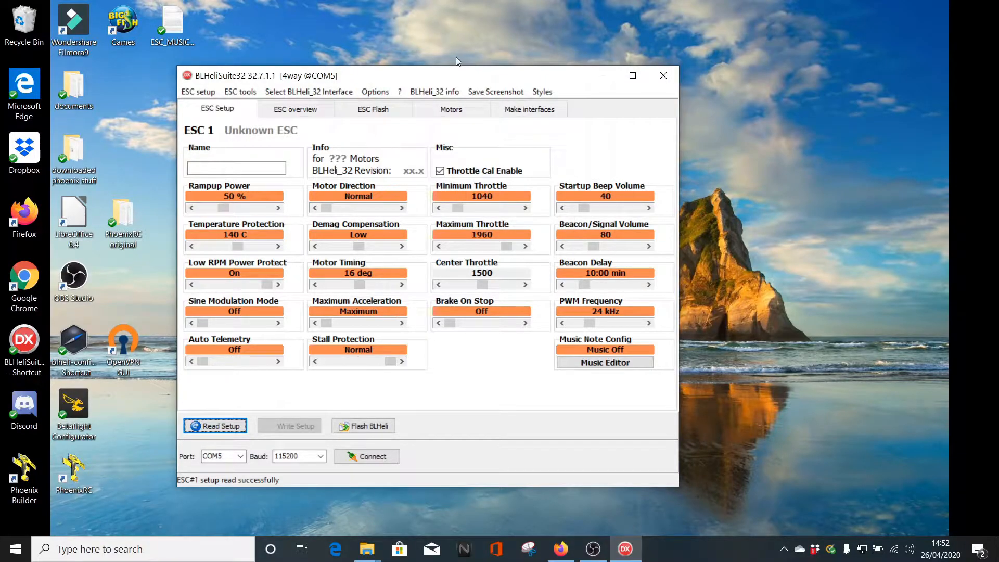
Step: Move the ESC configuration window aside, switch to a maximized Firefox window and search Google for "blheli32 music"
left_click_drag(450, 81, 624, 45)
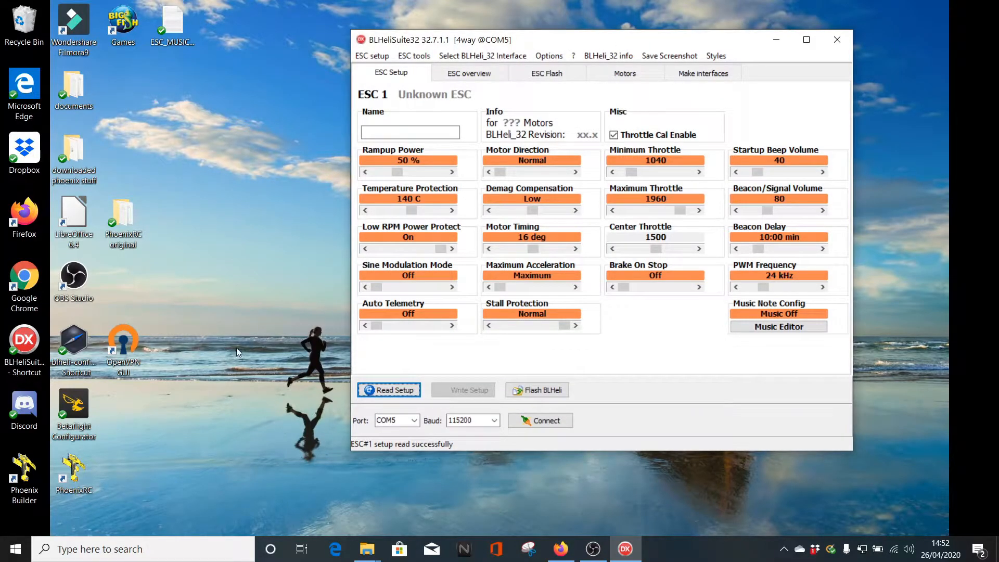
left_click(561, 549)
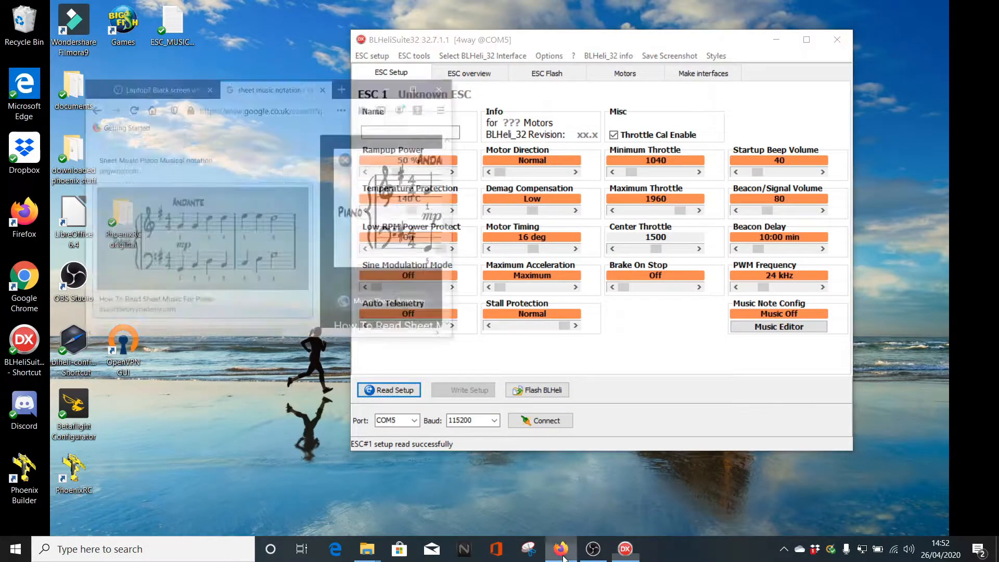
left_click(120, 11)
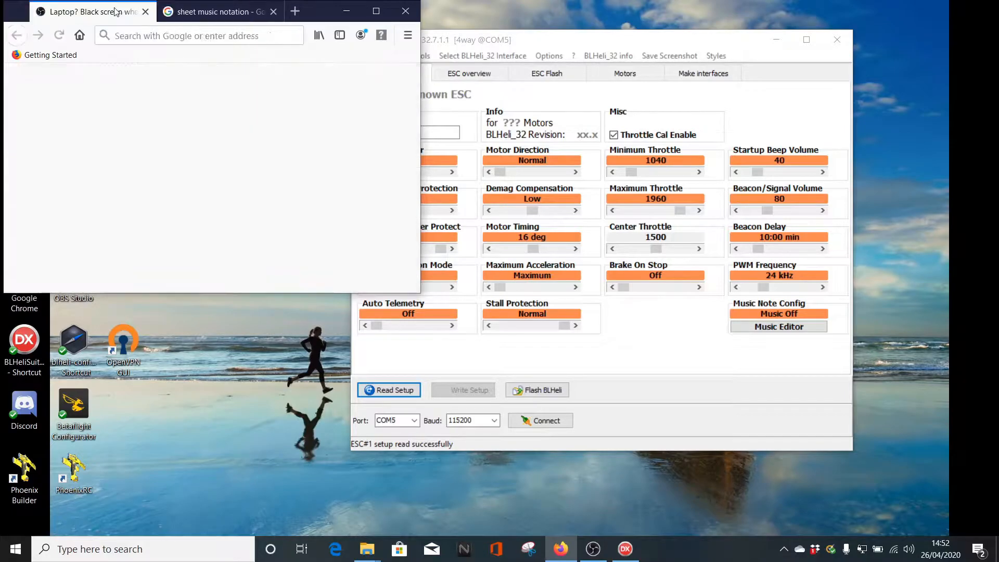
left_click(376, 11)
left_click(76, 34)
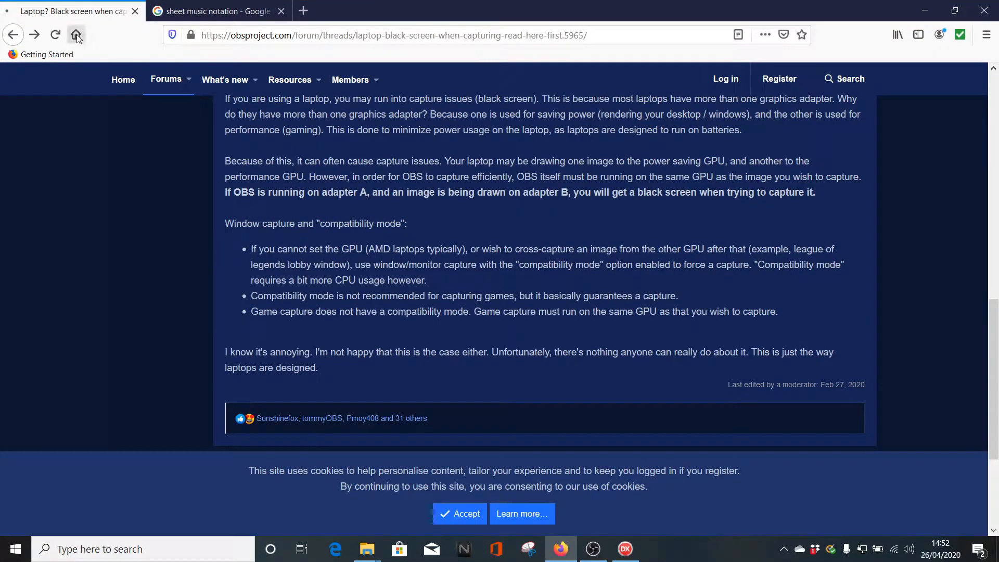
left_click(354, 257)
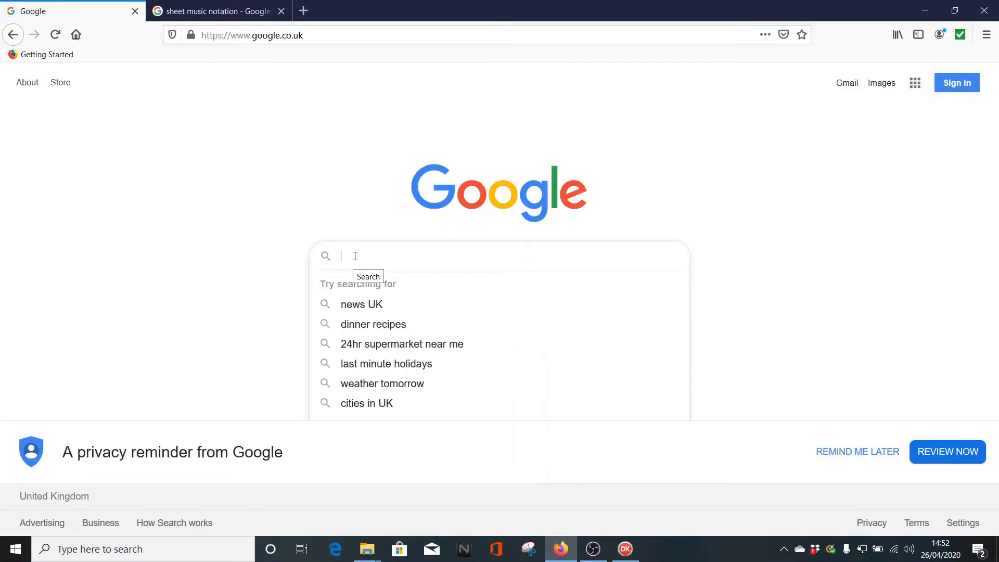
type("blheli32 music")
key("Return")
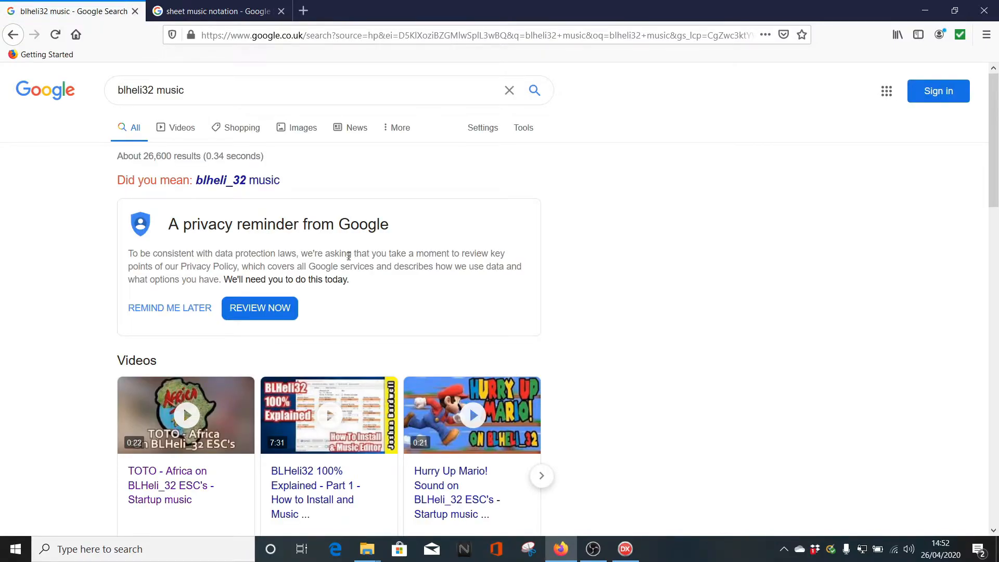
Step: Open the video "TOTO - Africa on BLHeli_32 ESC's - Startup music" and expand its description to review the notes for each motor
scroll(86, 352, "down", 1)
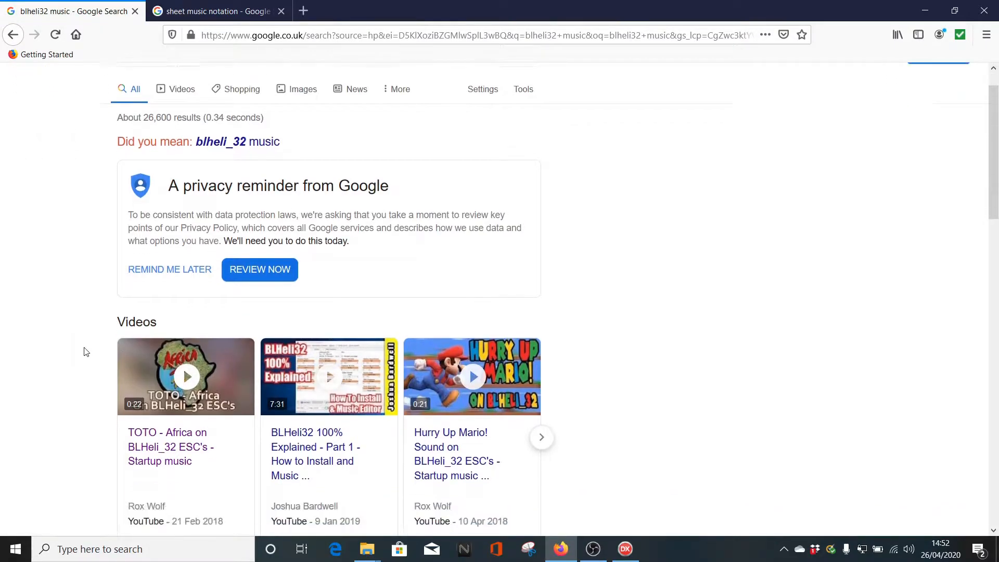
scroll(86, 352, "down", 2)
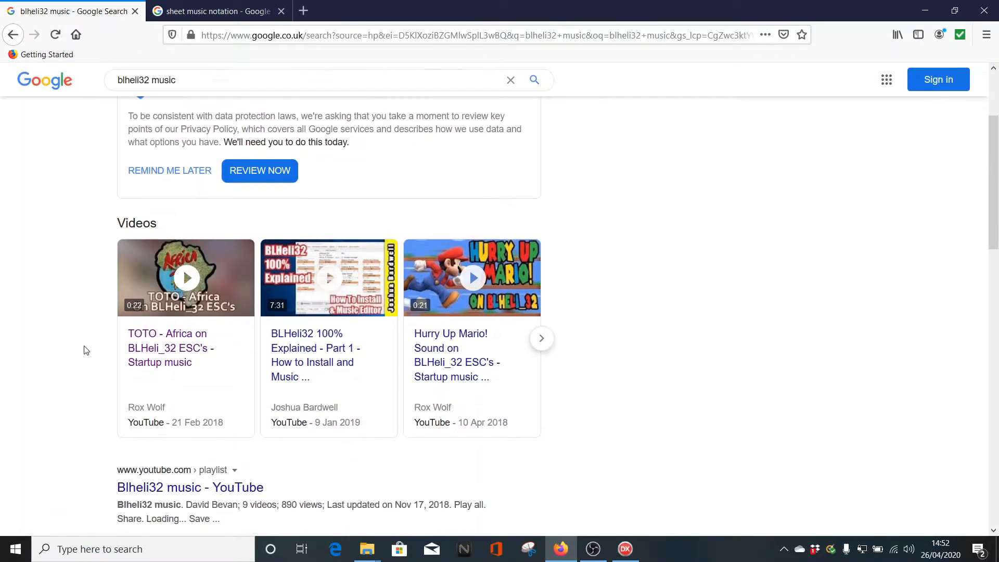
left_click(186, 293)
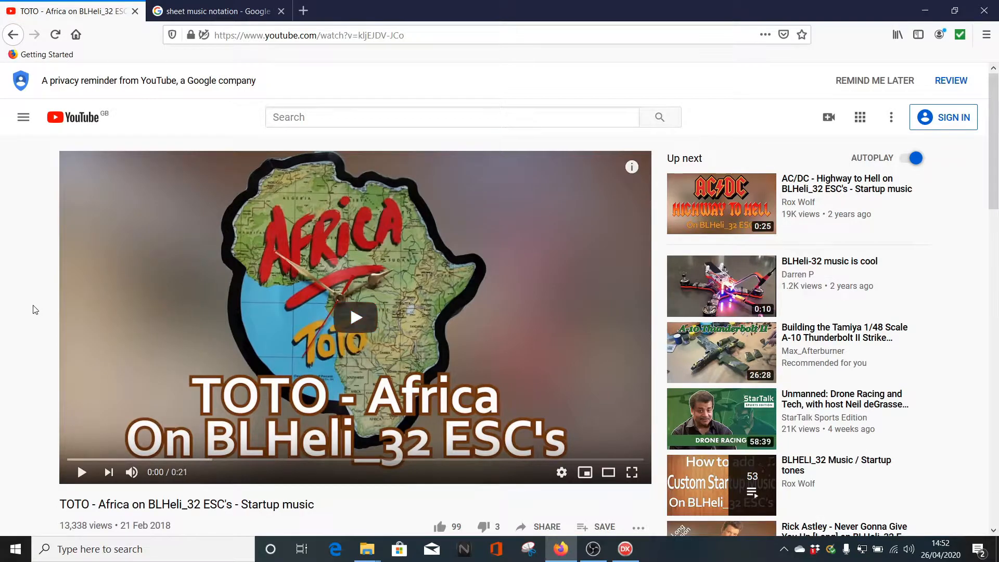
scroll(38, 309, "down", 1)
scroll(37, 308, "down", 5)
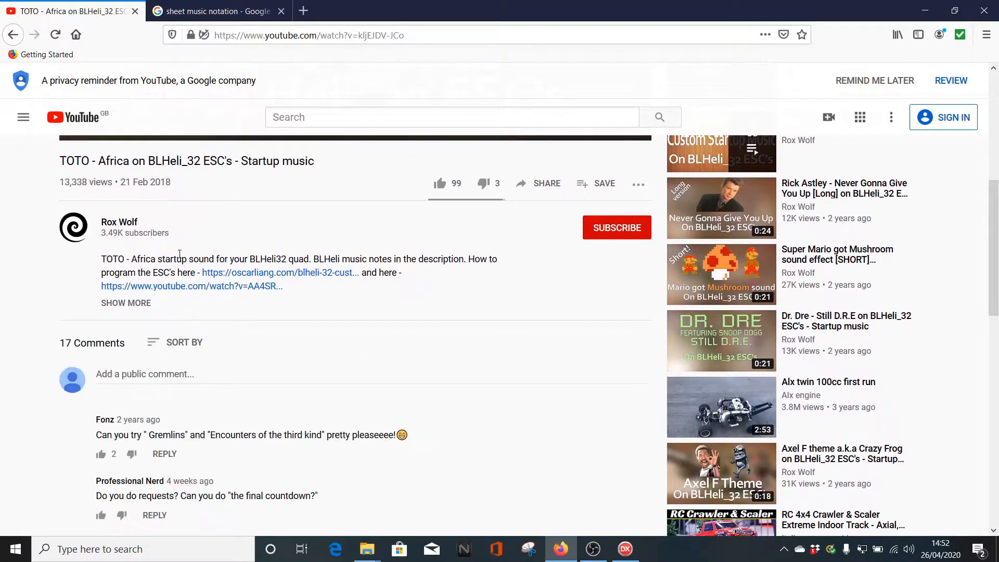
left_click(134, 305)
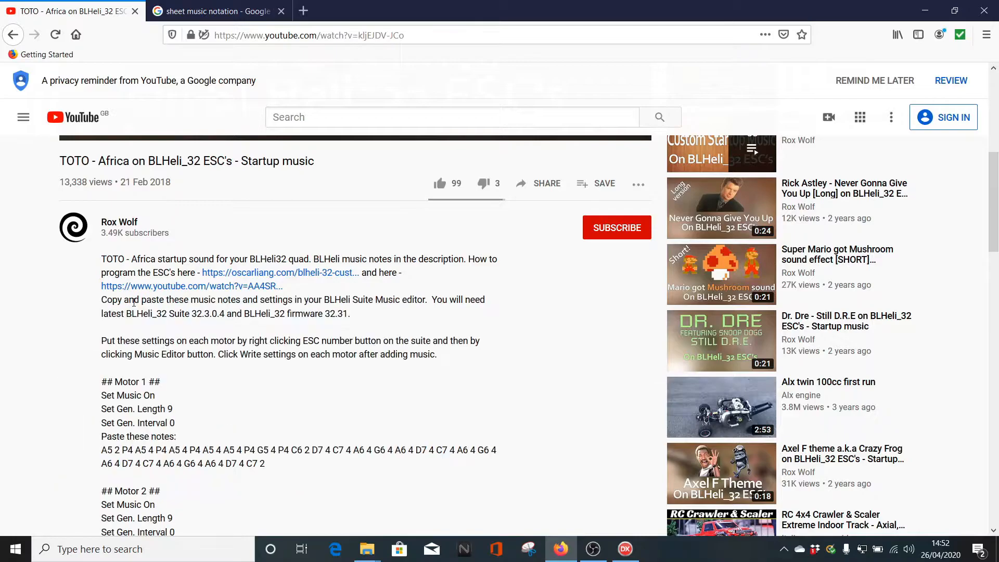
scroll(68, 343, "down", 4)
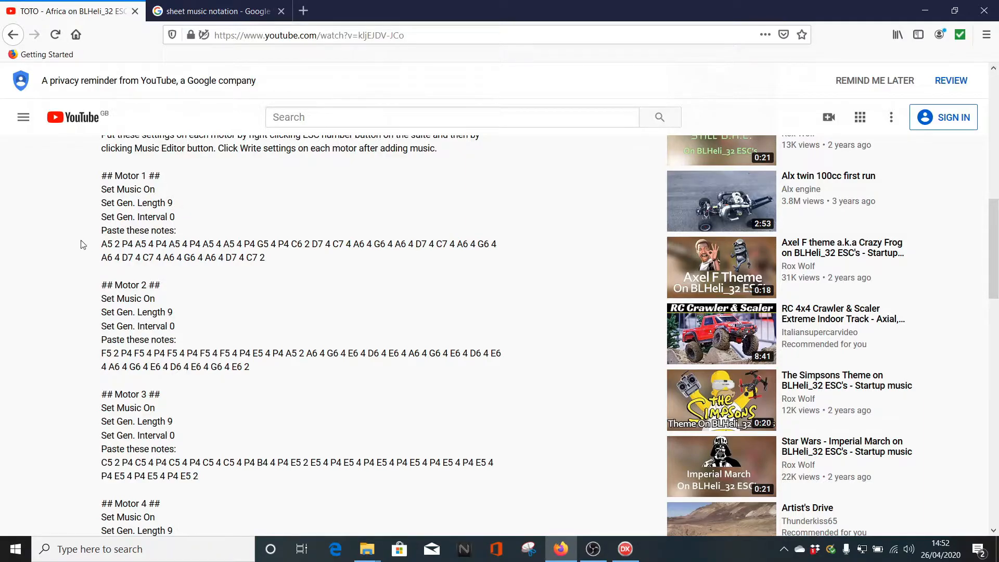
scroll(84, 242, "down", 2)
scroll(193, 226, "up", 2)
scroll(283, 426, "down", 1)
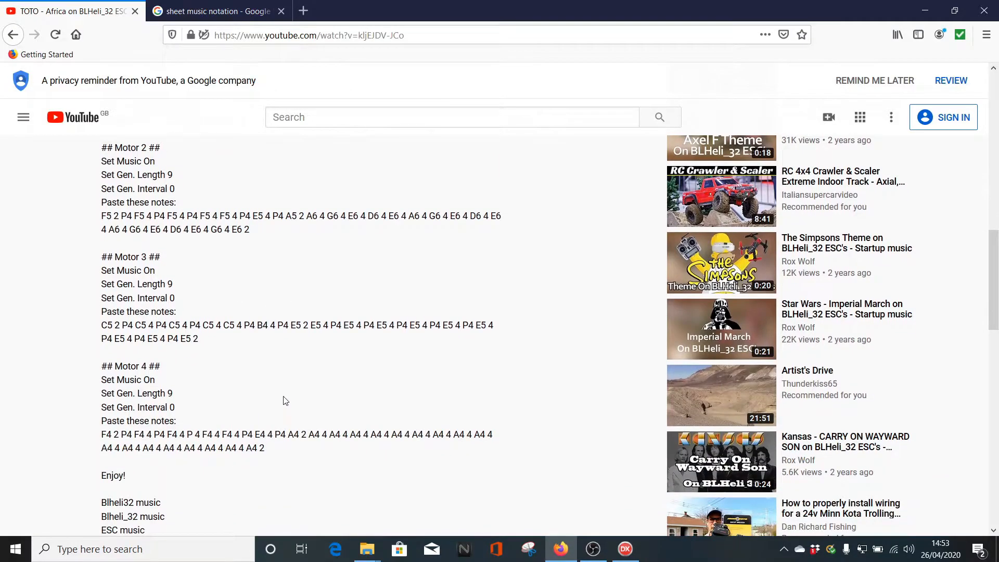
scroll(285, 400, "up", 5)
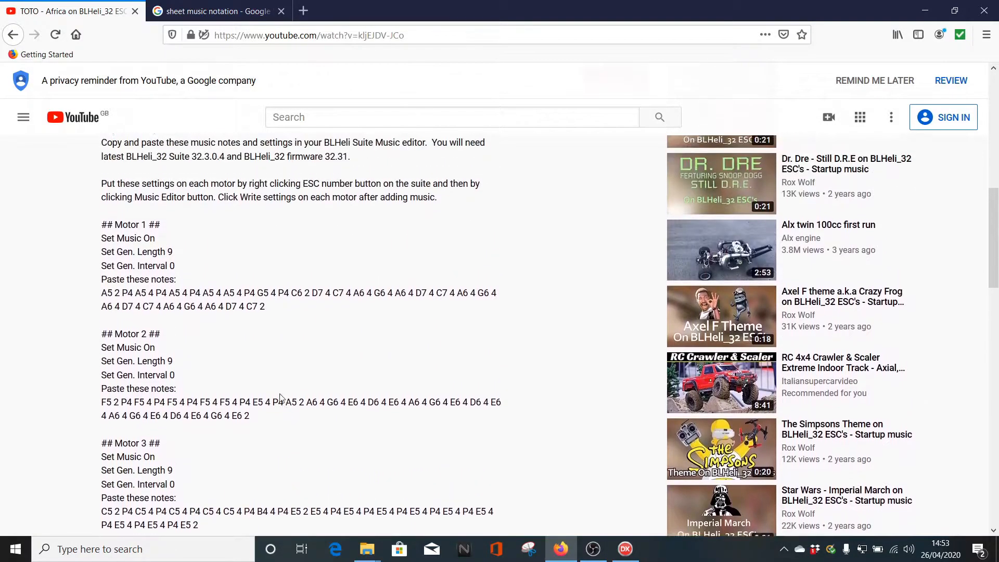
Step: Switch to BLHeliSuite32, connect on COM5 at 115200 baud and read the setup of all ESCs
left_click(625, 551)
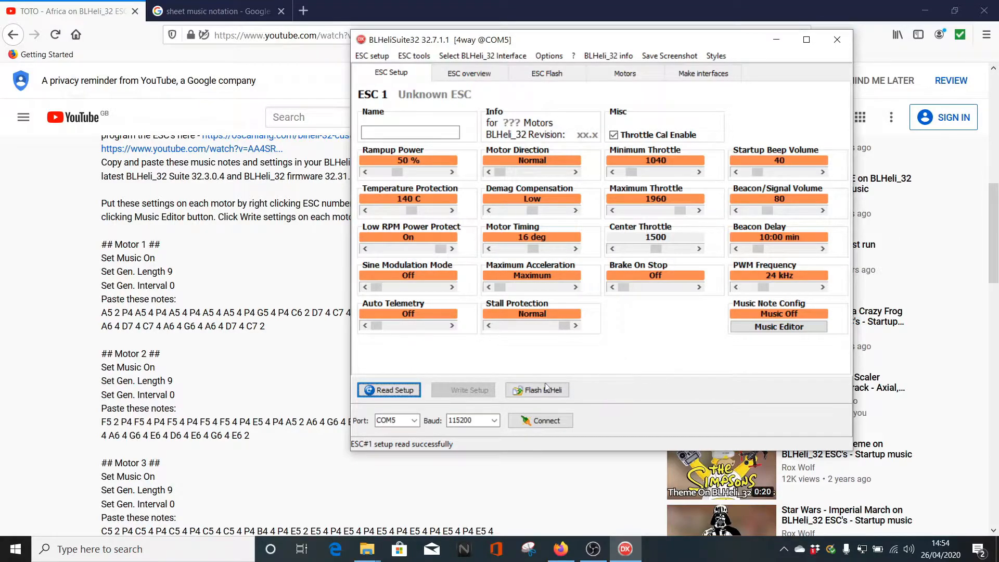
left_click(544, 420)
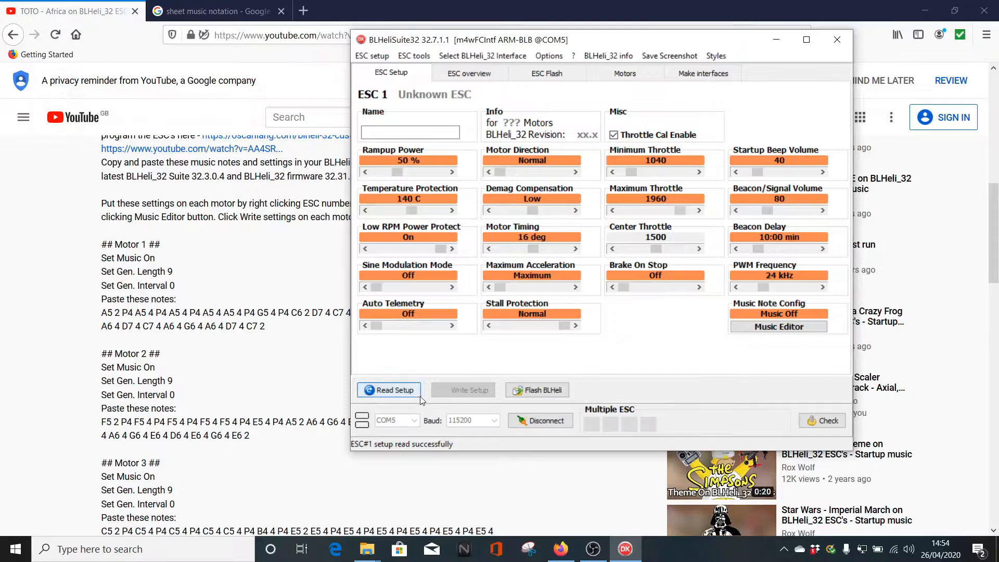
left_click(405, 388)
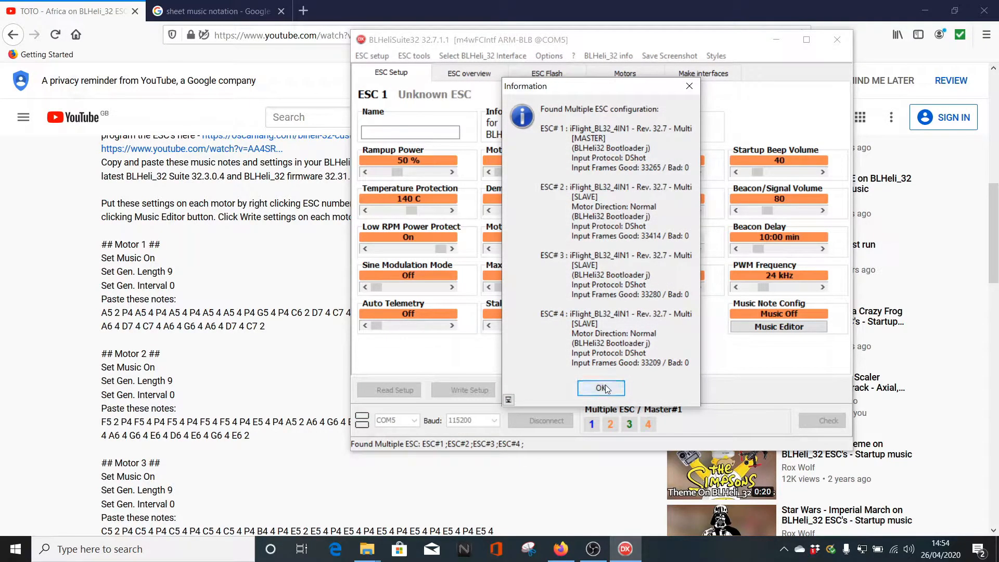
left_click(603, 387)
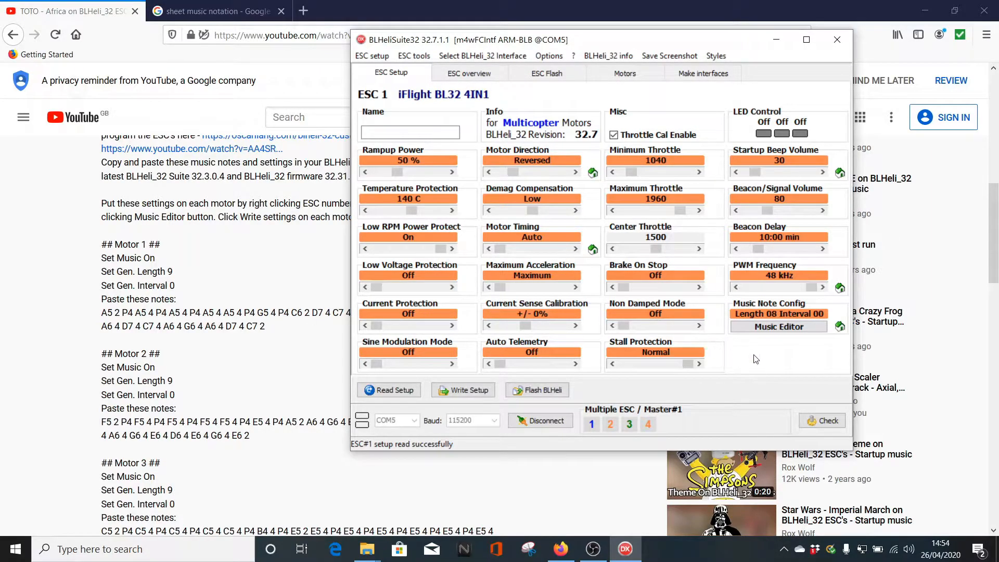
Step: Open the Music Editor and clear the existing note script for ESC#1
left_click(781, 328)
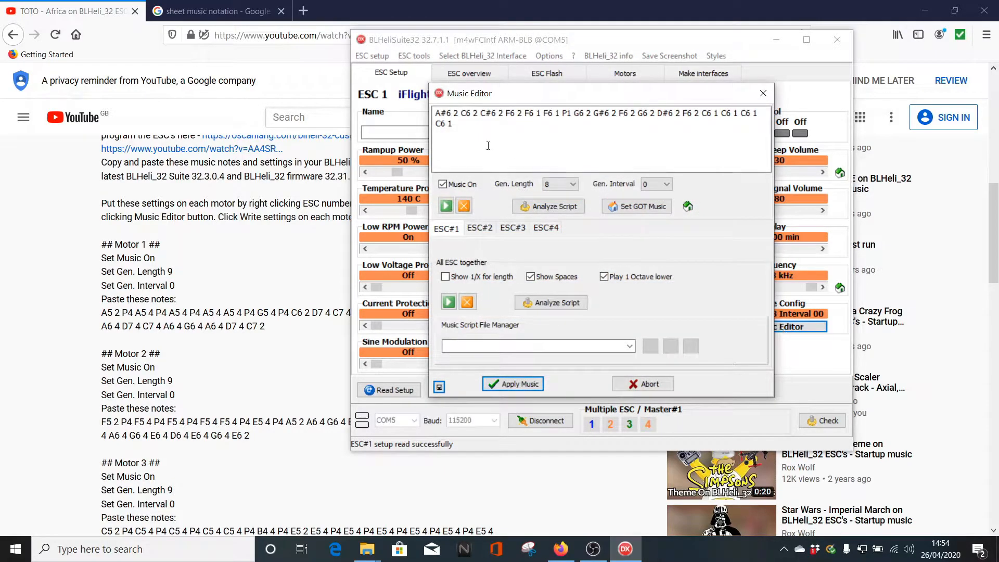
key("ctrl+a")
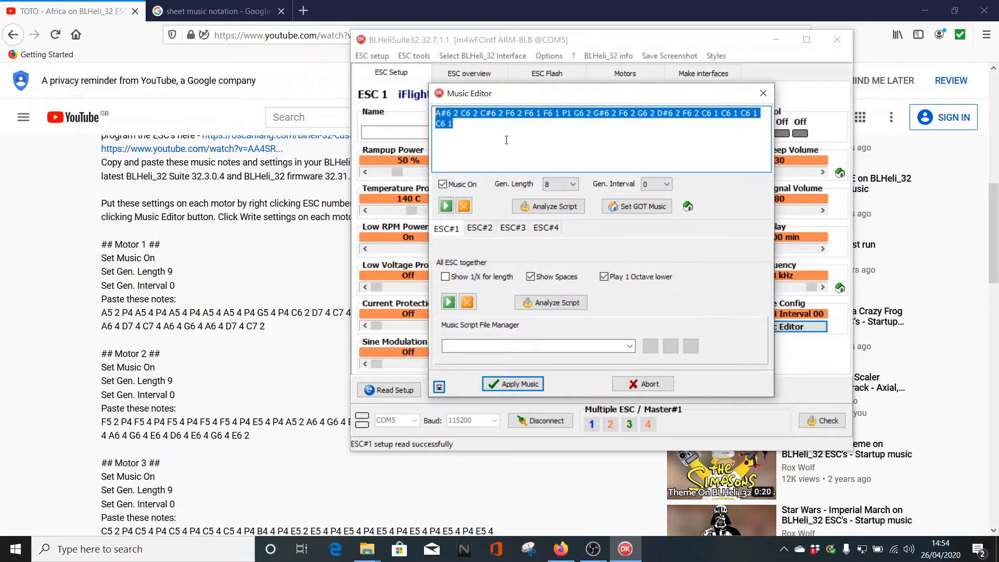
key("Delete")
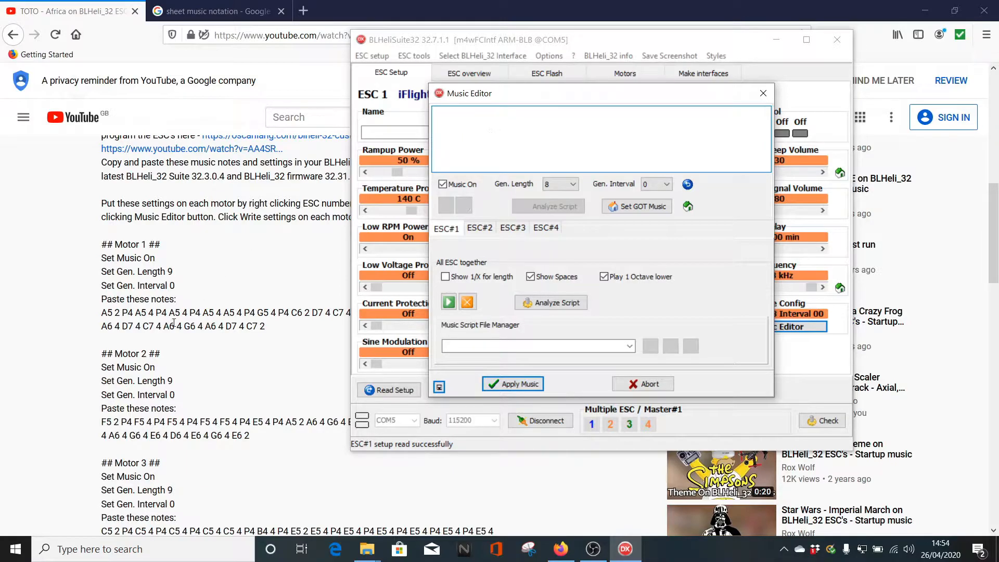
Step: Copy the Motor 1 notes from the video description in Firefox and paste them into the ESC#1 script in BLHeliSuite32
left_click(267, 290)
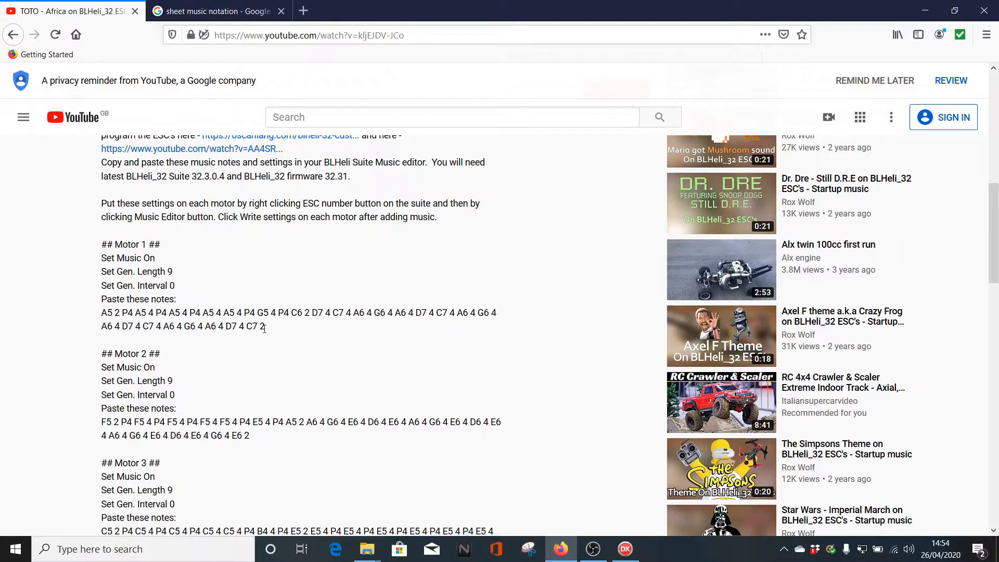
left_click_drag(264, 328, 101, 313)
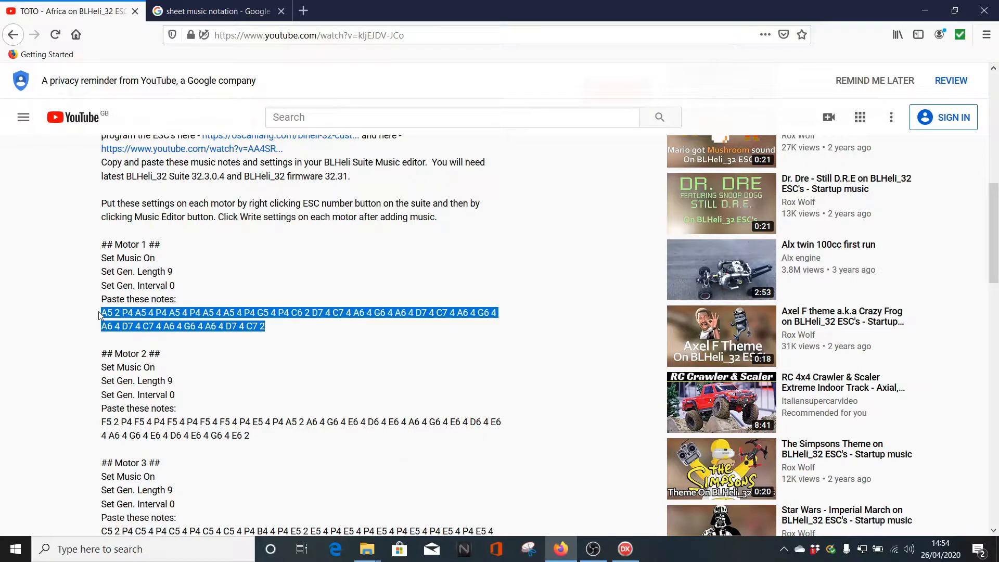
right_click(171, 310)
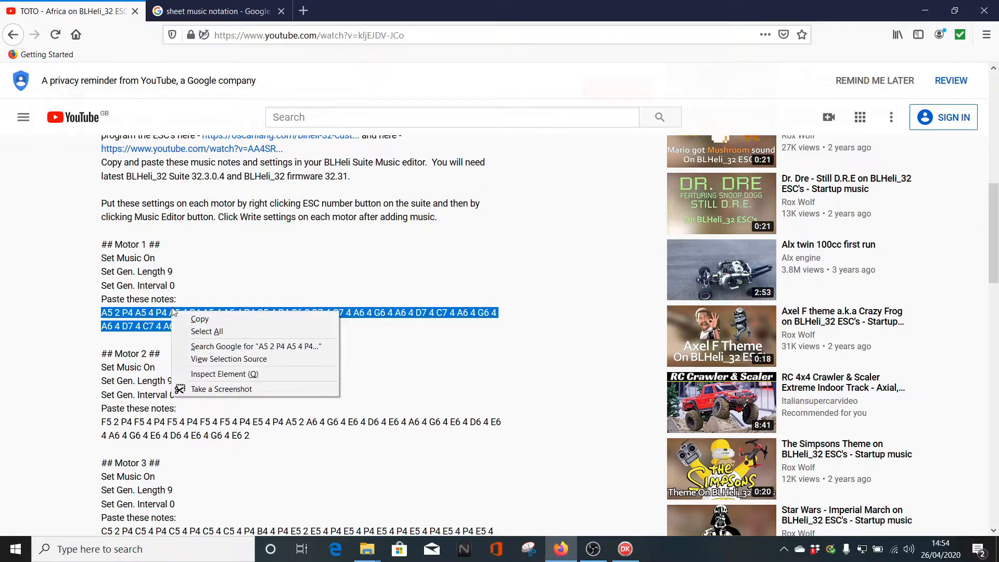
left_click(208, 320)
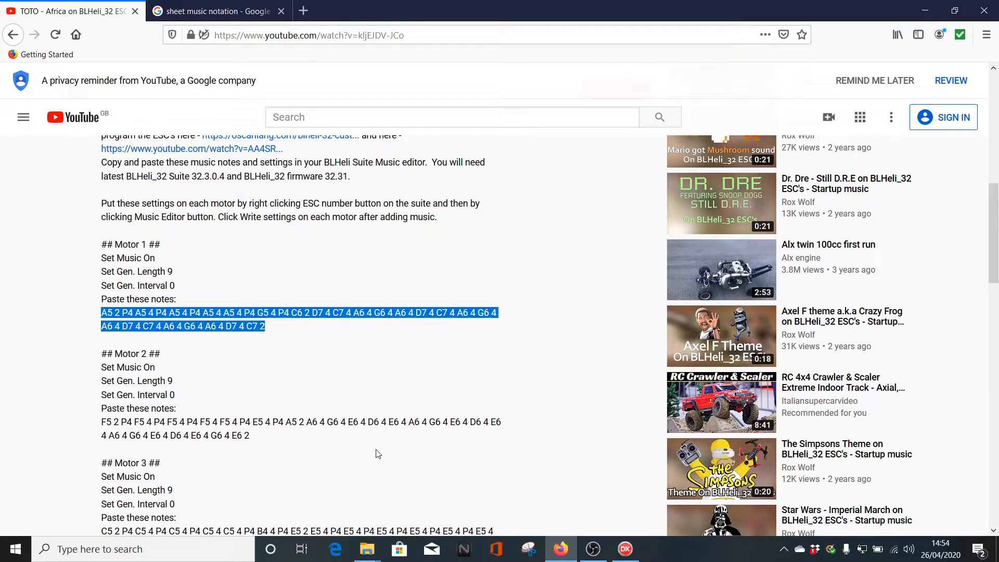
left_click(624, 549)
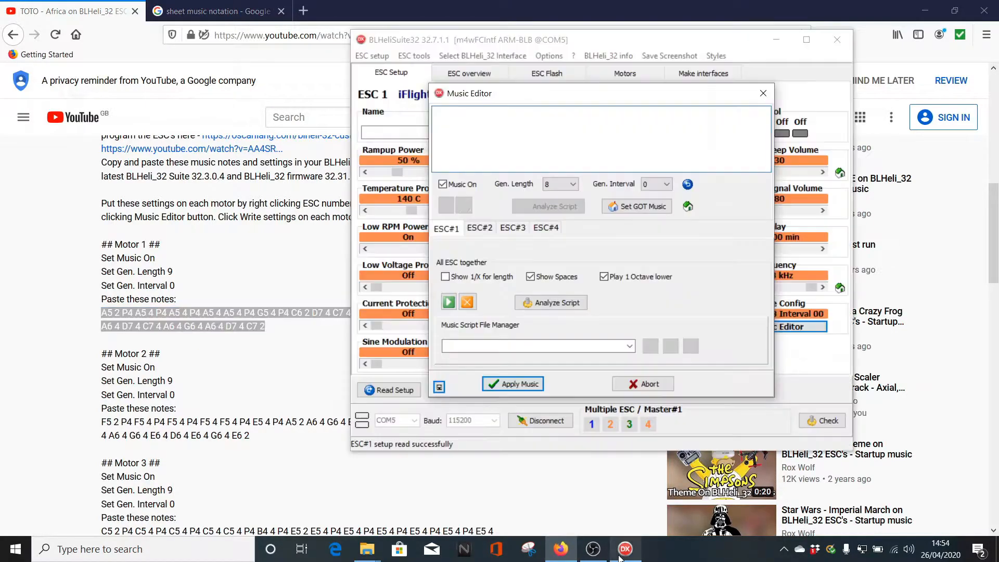
right_click(474, 113)
left_click(531, 155)
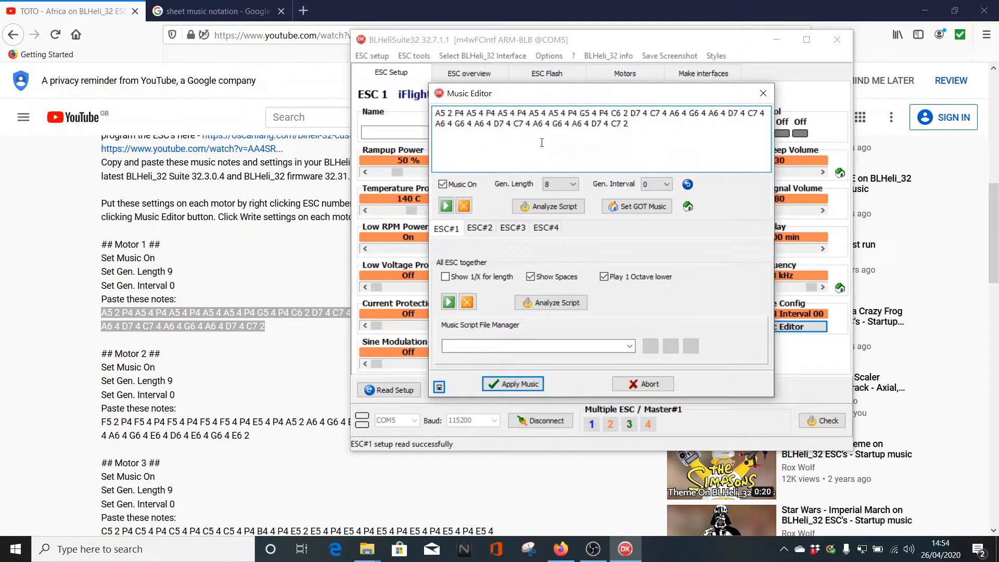
Step: Keep Music On enabled for ESC#1 and set its Gen. Length to 9
left_click(443, 185)
left_click(443, 184)
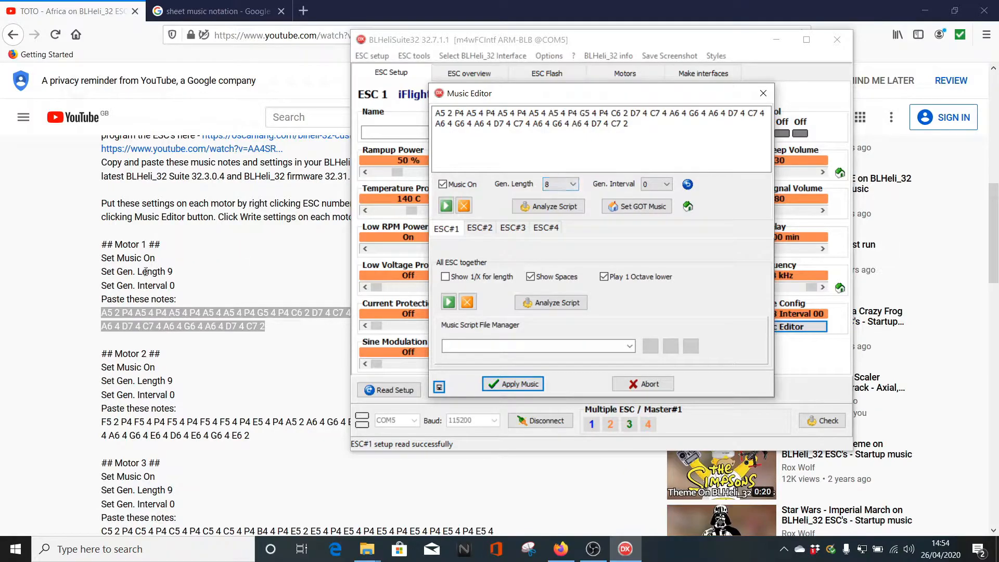
left_click(567, 184)
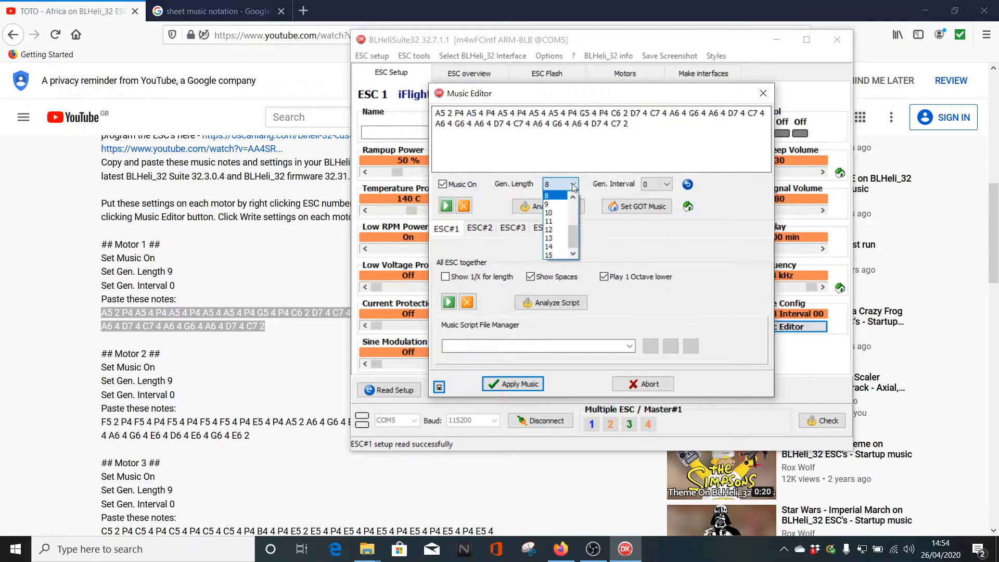
left_click(552, 204)
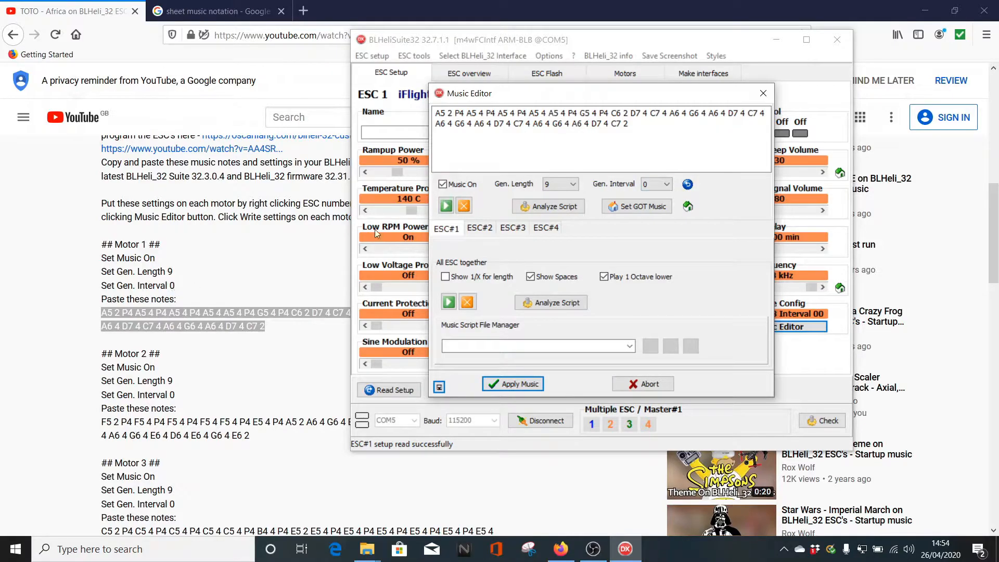
Step: Check the ESC#2 script, return to ESC#1 and play its music script through the speakers
left_click(478, 232)
left_click(451, 229)
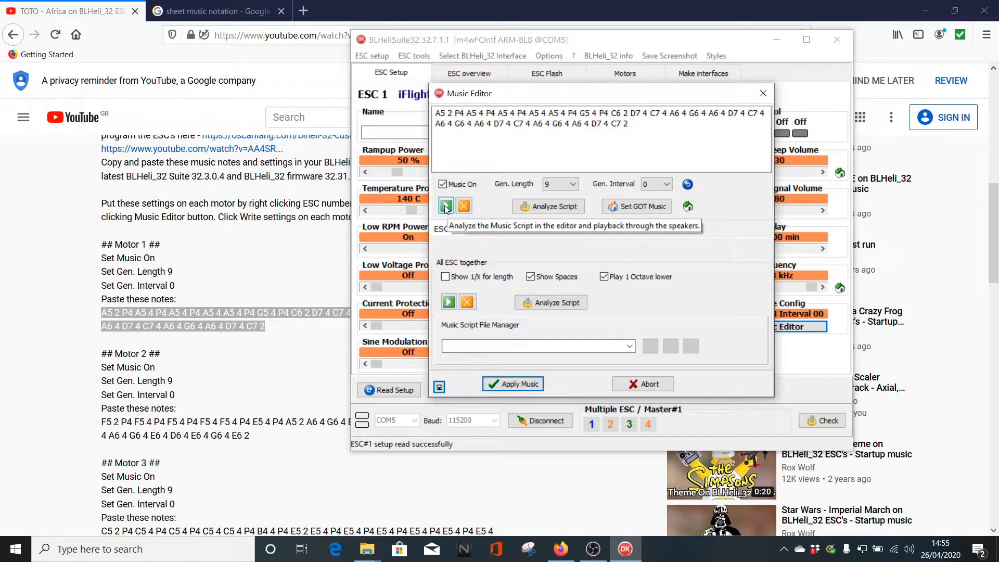
left_click(445, 206)
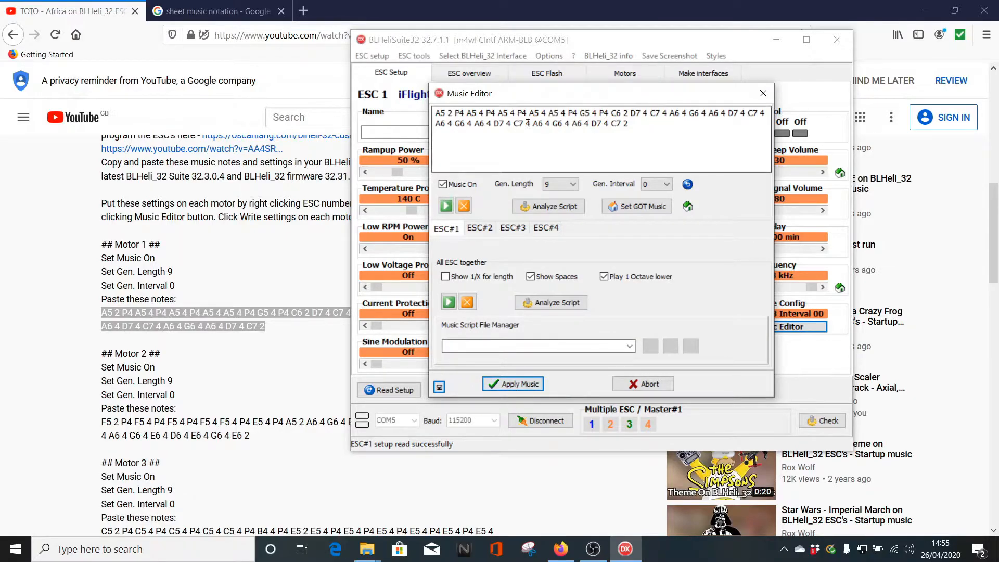
Step: Apply the ESC#1 music and write the music parameters to the individual ESCs
left_click(519, 385)
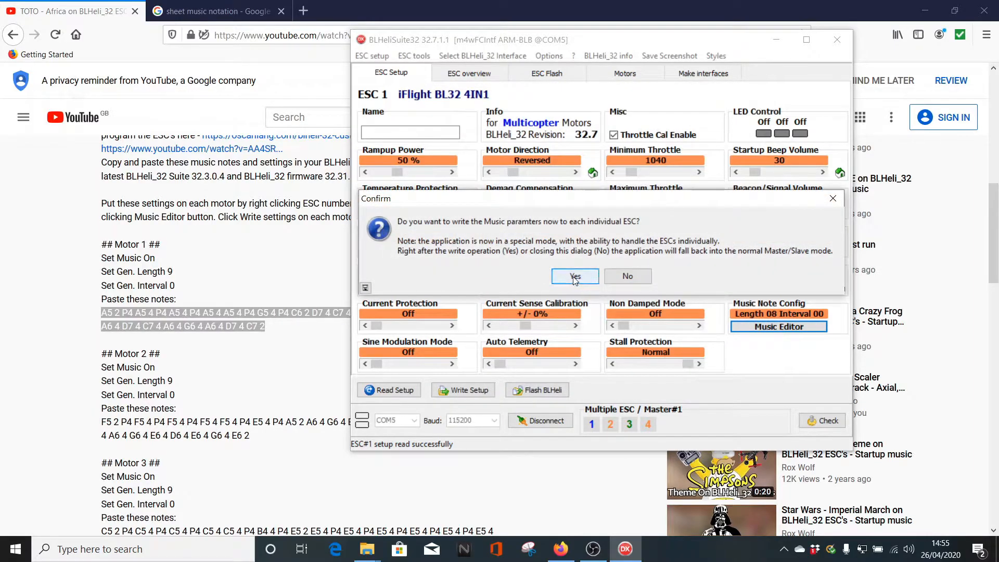
left_click(574, 277)
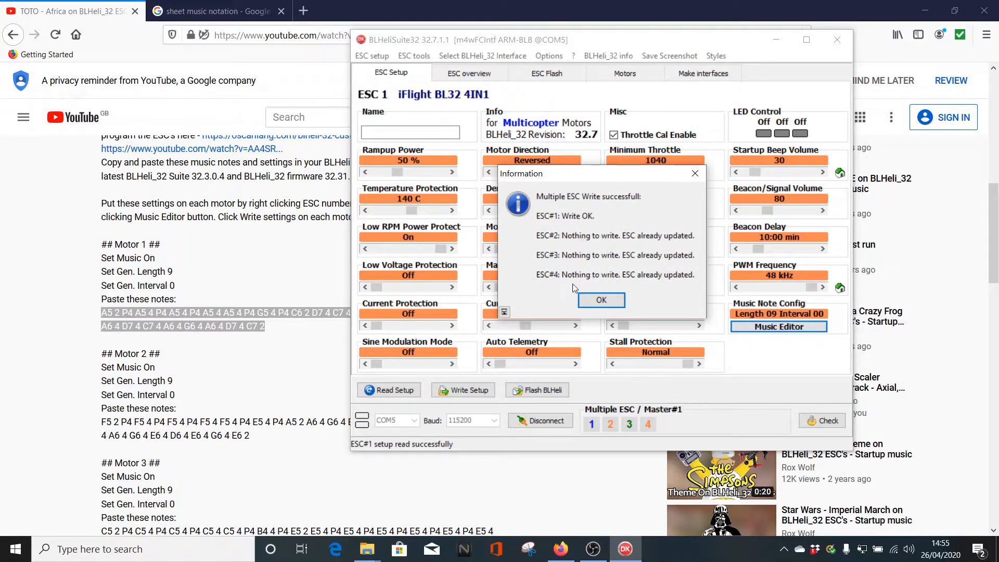
left_click(602, 302)
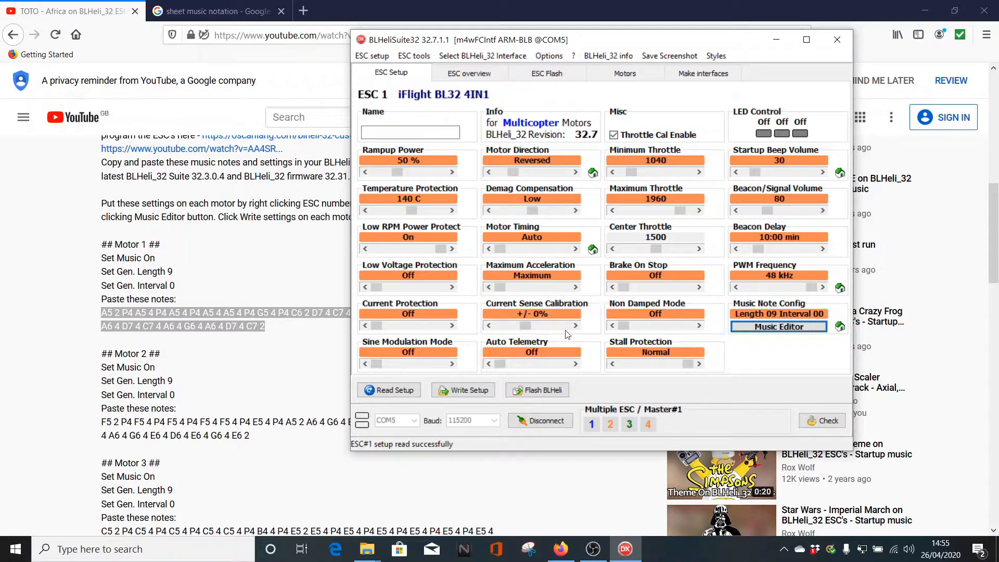
Step: Reopen the Music Editor, clear the existing ESC#2 note script and set its Gen. Length to 9
left_click(769, 326)
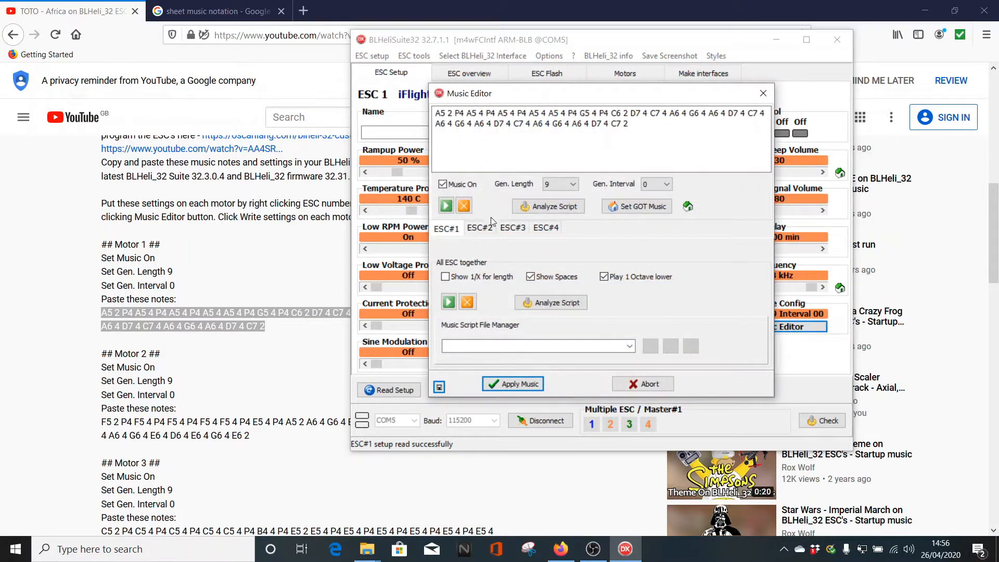
left_click(480, 227)
left_click_drag(584, 125, 427, 108)
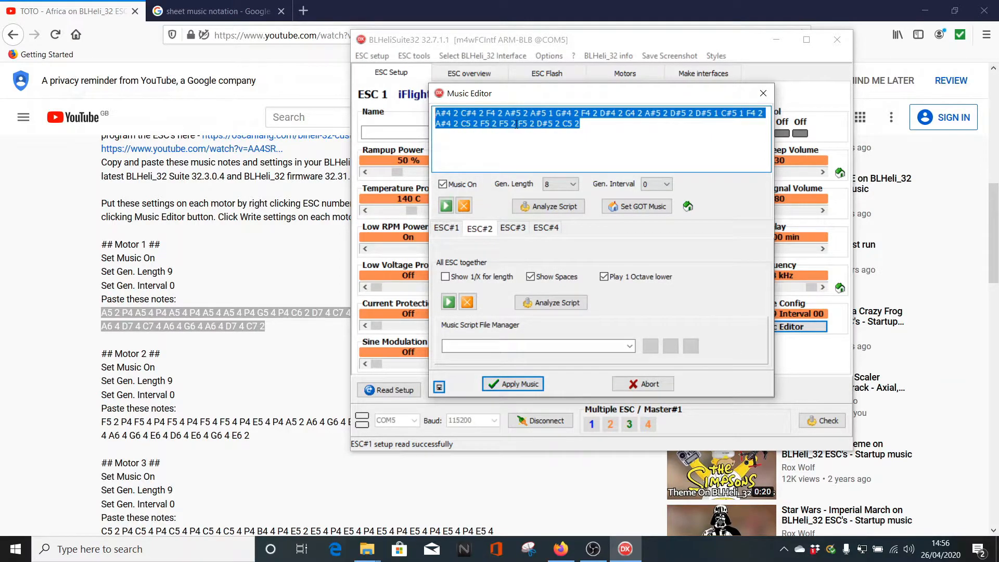
key("BackSpace")
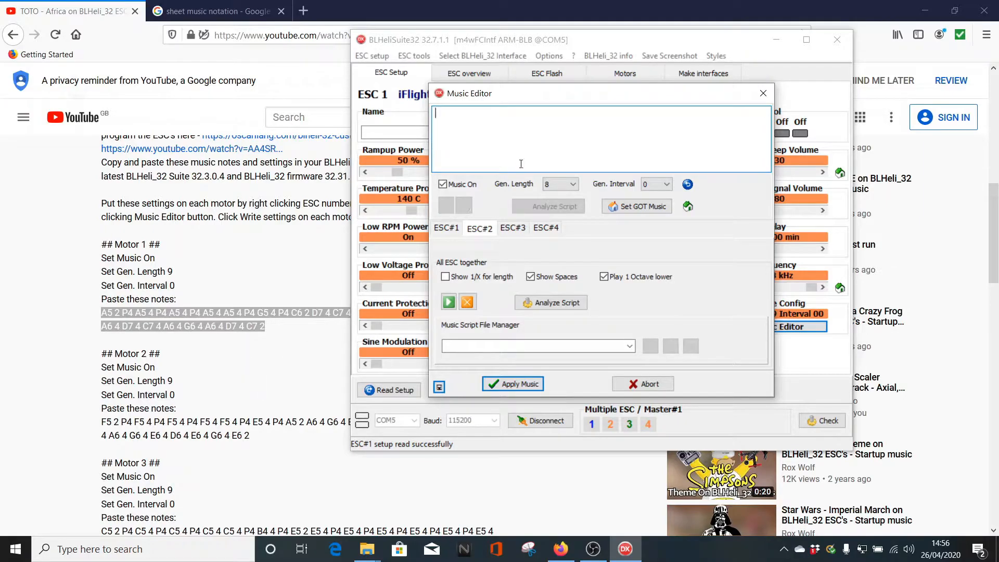
left_click(572, 184)
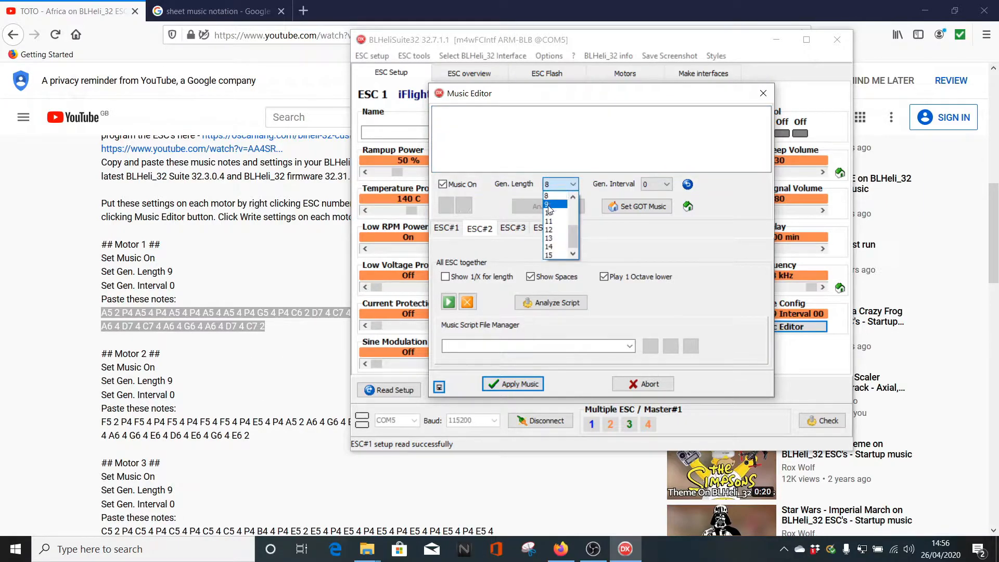
left_click(554, 208)
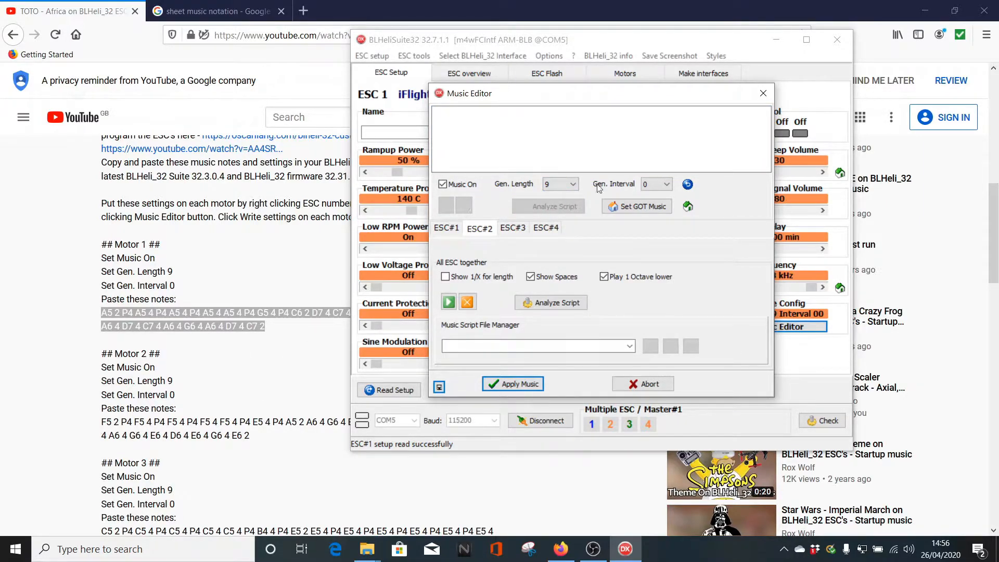
Step: Copy the Motor 2 notes from the video description in Firefox and paste them into the ESC#2 script in BLHeliSuite32
left_click(226, 380)
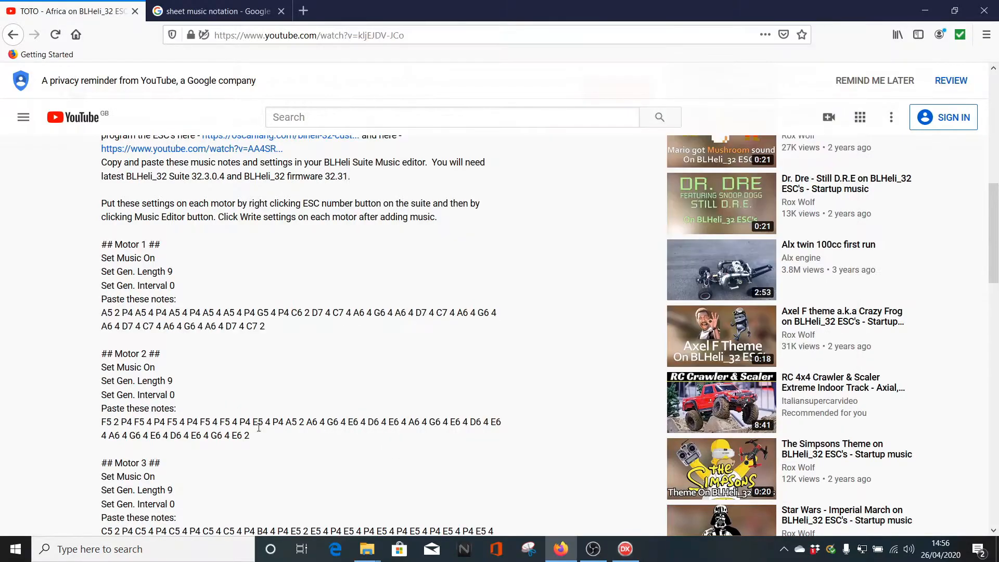
left_click_drag(253, 439, 102, 429)
right_click(115, 422)
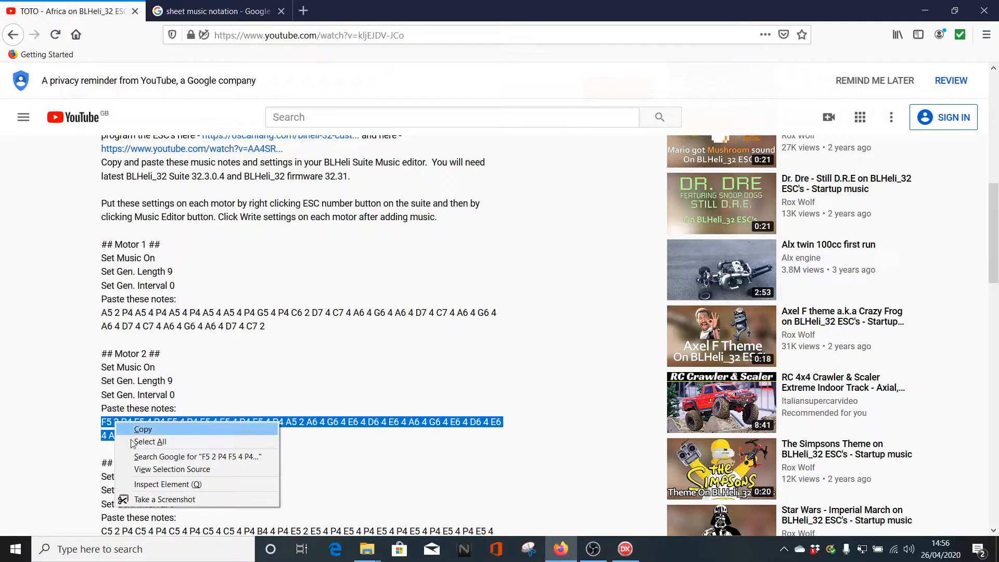
left_click(171, 433)
left_click(626, 550)
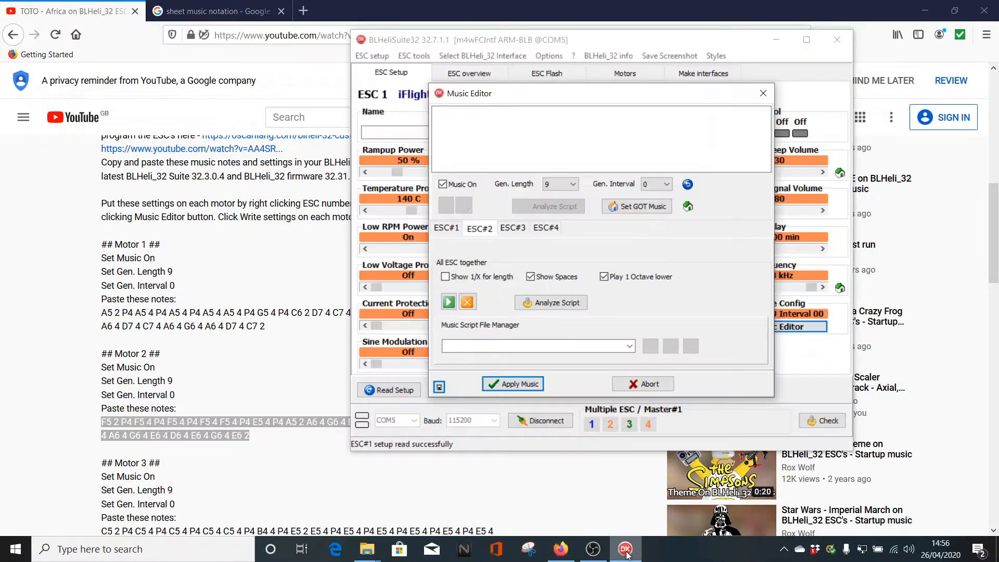
right_click(447, 117)
left_click(495, 151)
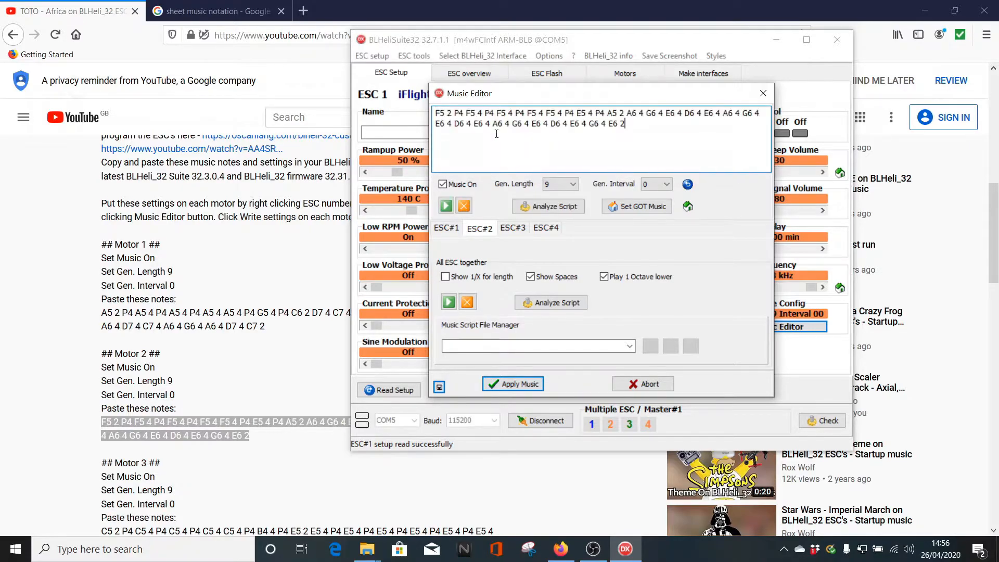
Step: Apply the ESC#2 music and write the music parameters to the individual ESCs
left_click(513, 385)
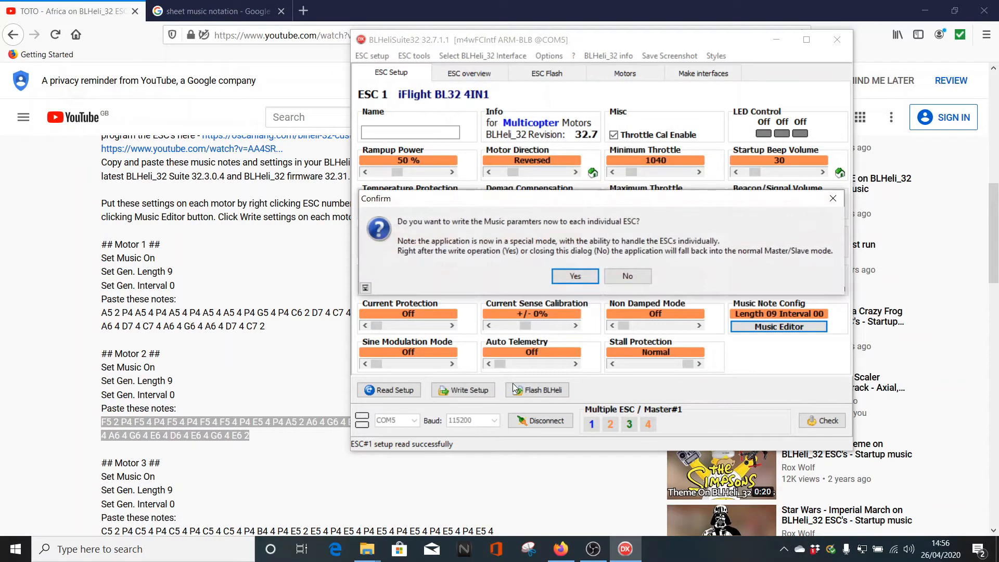
left_click(575, 276)
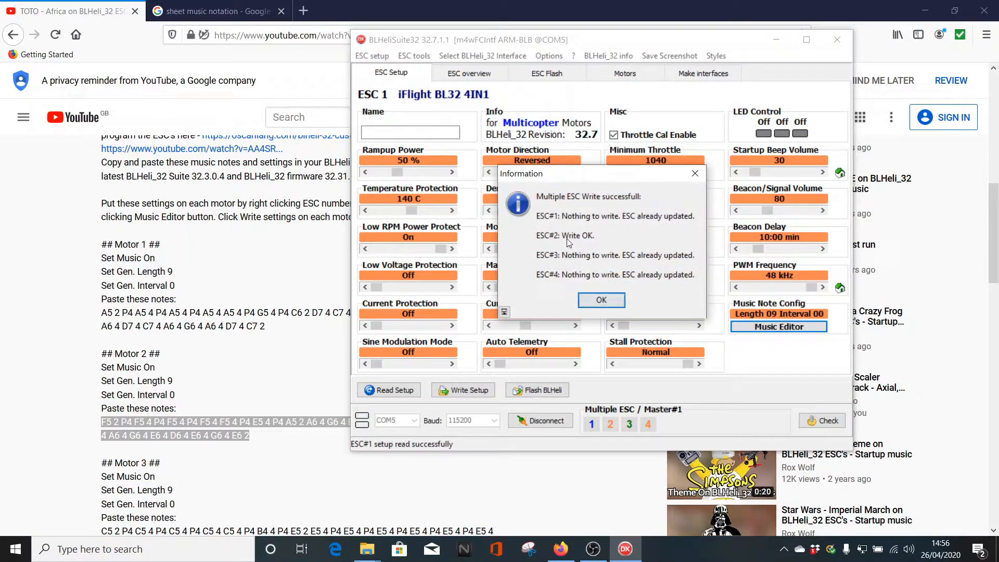
left_click(602, 303)
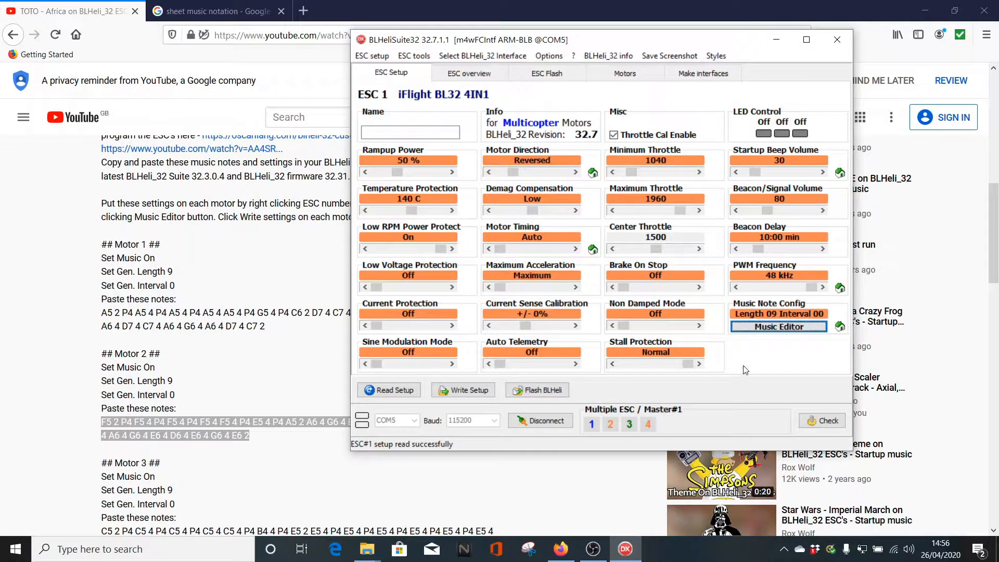
Step: Reopen the Music Editor and clear the existing note script for ESC#3
left_click(778, 326)
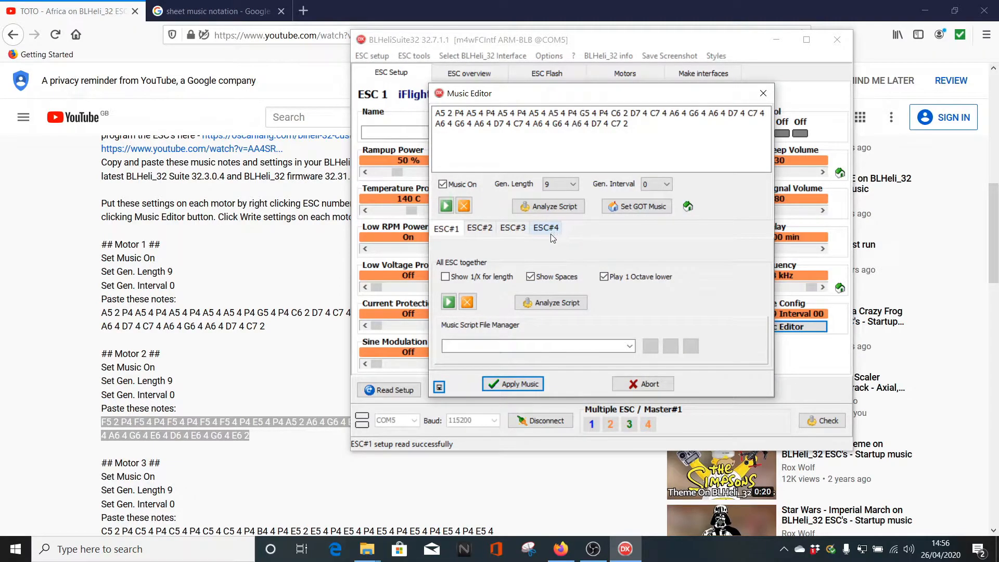
left_click(512, 229)
left_click_drag(456, 126, 428, 111)
key("BackSpace")
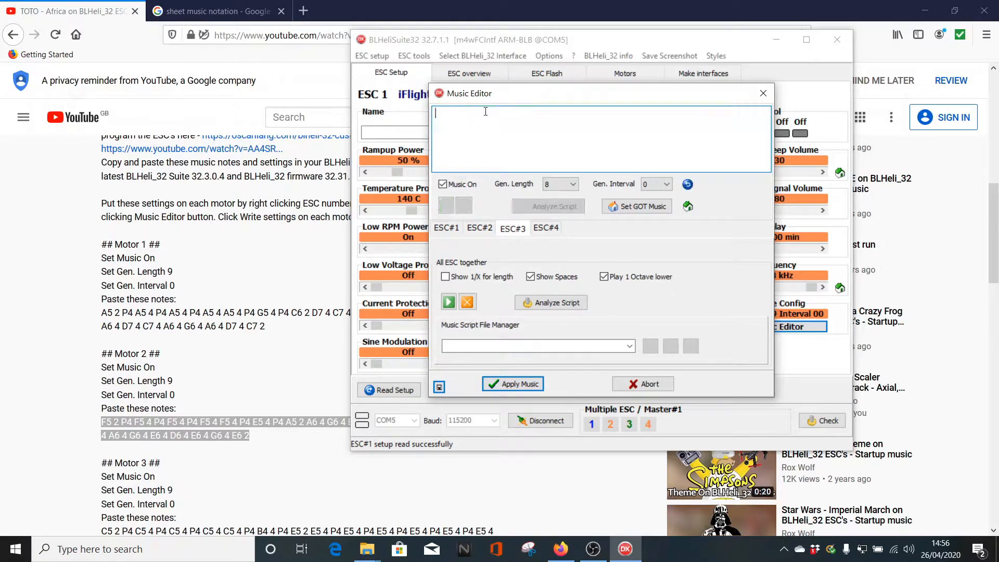
Step: Copy the Motor 3 notes from the video description in Firefox and paste them into the ESC#3 script in BLHeliSuite32
left_click(244, 376)
scroll(245, 376, "down", 3)
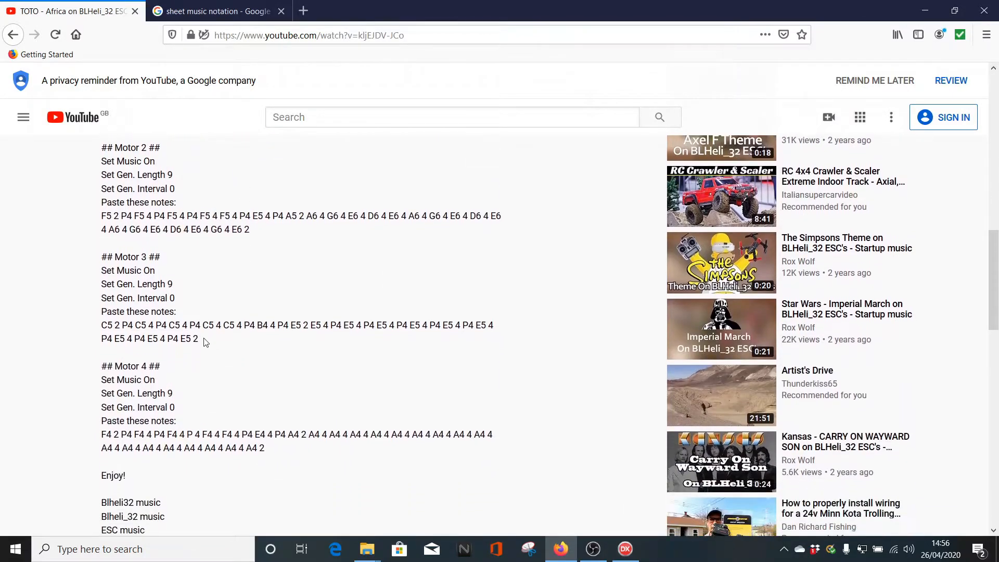
left_click_drag(204, 340, 97, 330)
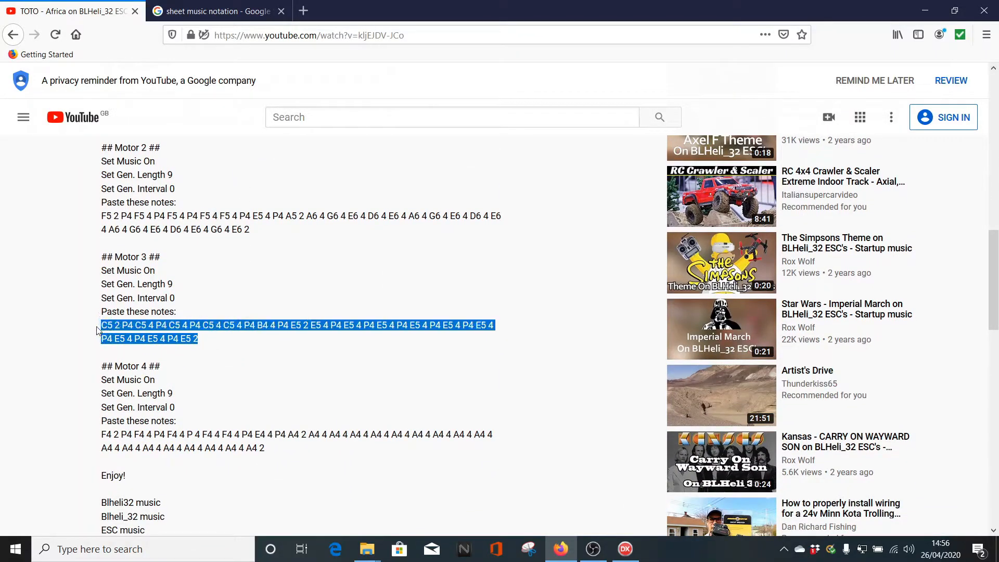
right_click(136, 323)
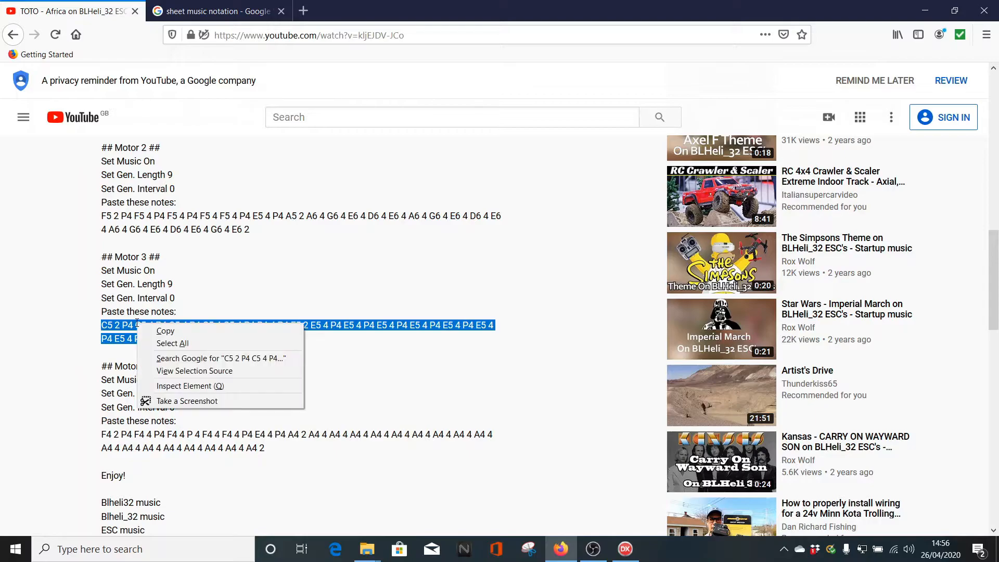
left_click(165, 332)
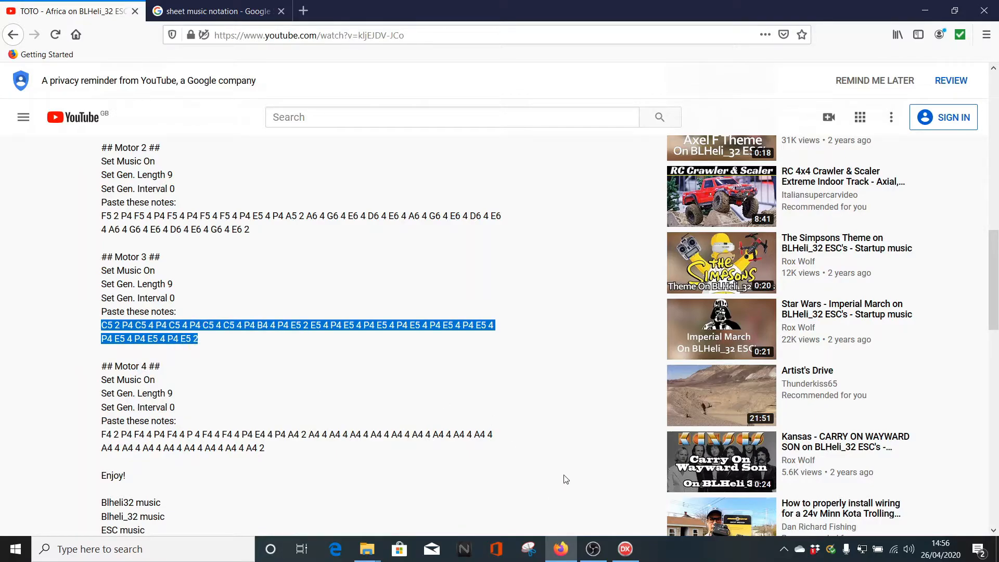
mouse_move(627, 556)
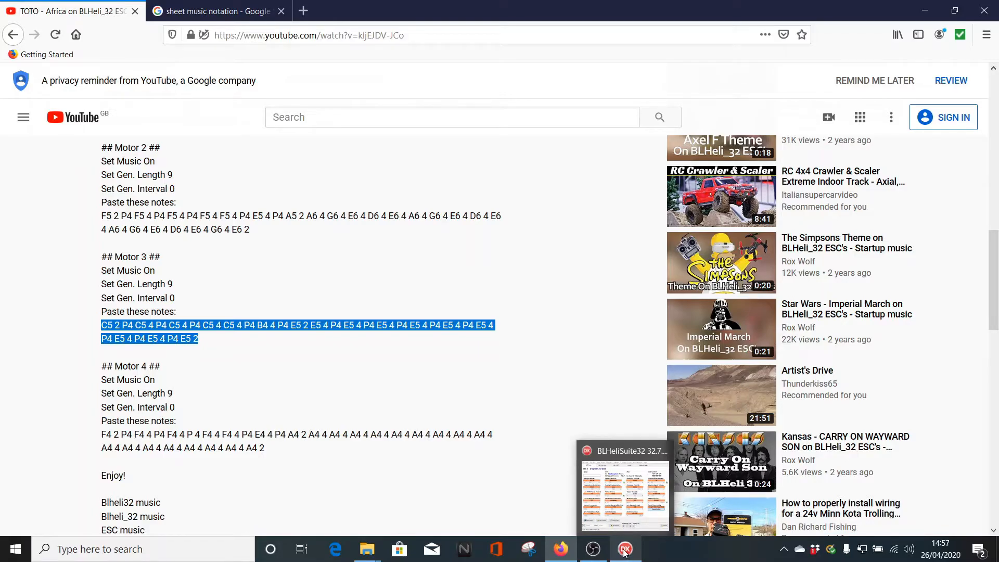
left_click(625, 552)
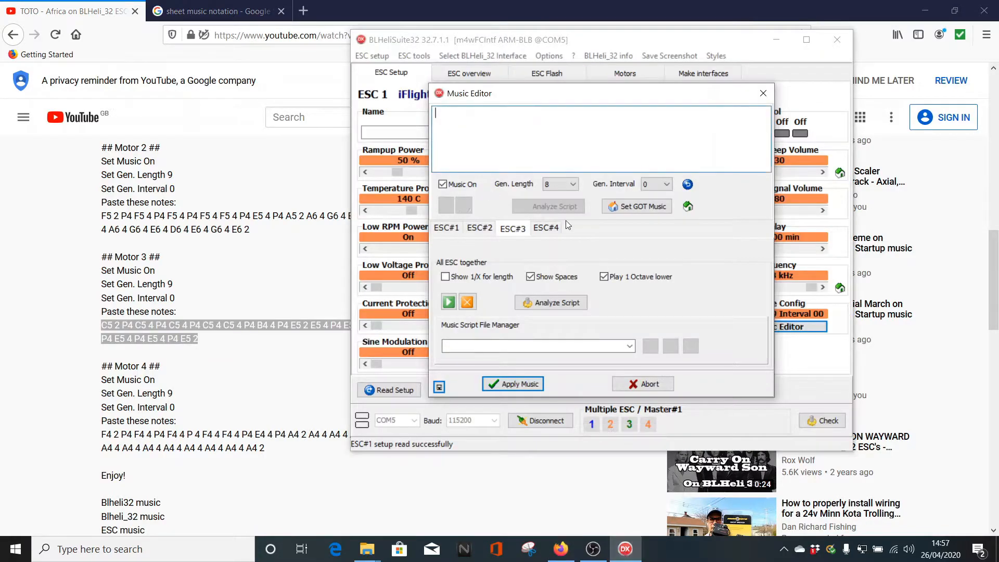
right_click(448, 120)
left_click(501, 152)
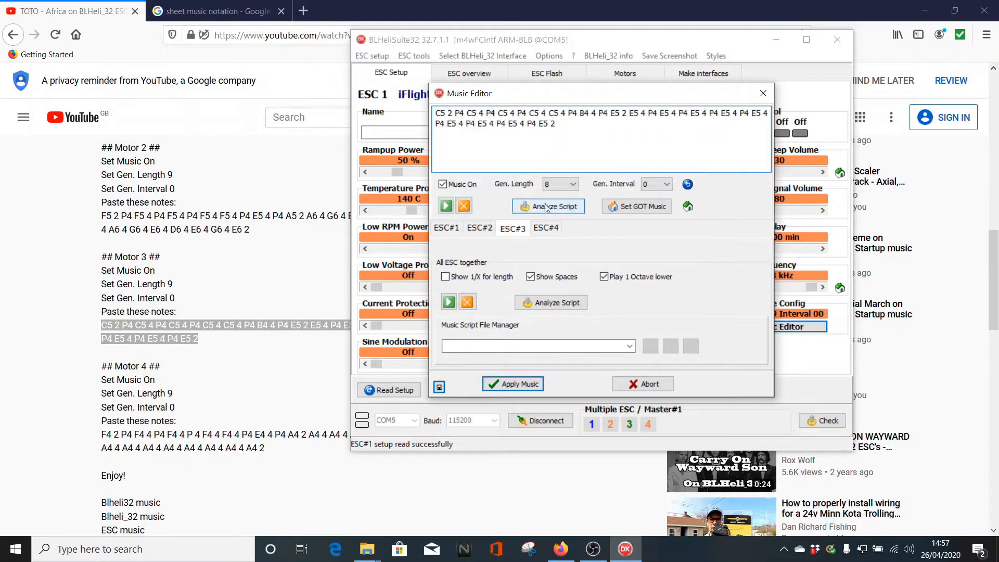
Step: Apply the ESC#3 music notes and write the music parameters to the individual ESCs
left_click(518, 385)
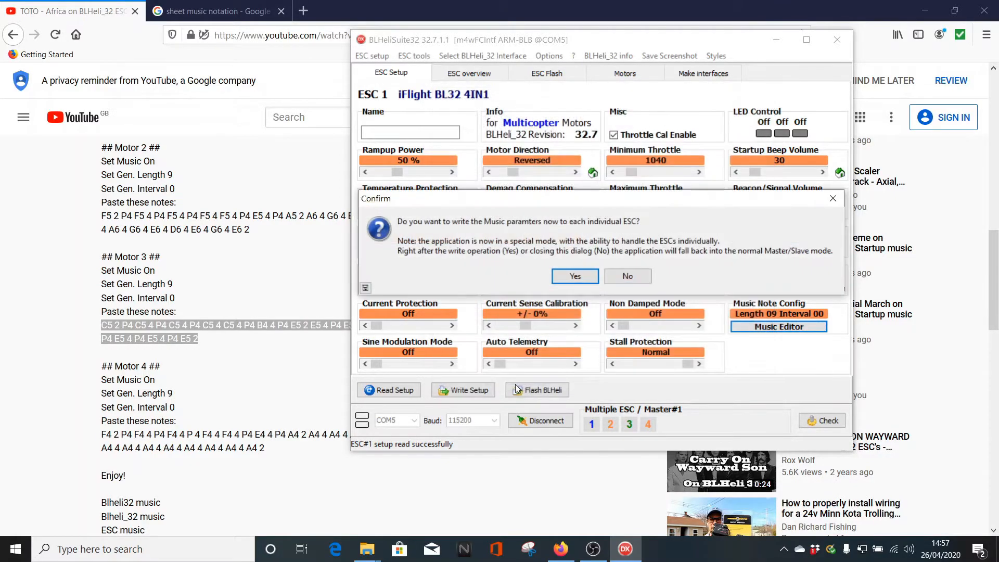
left_click(569, 277)
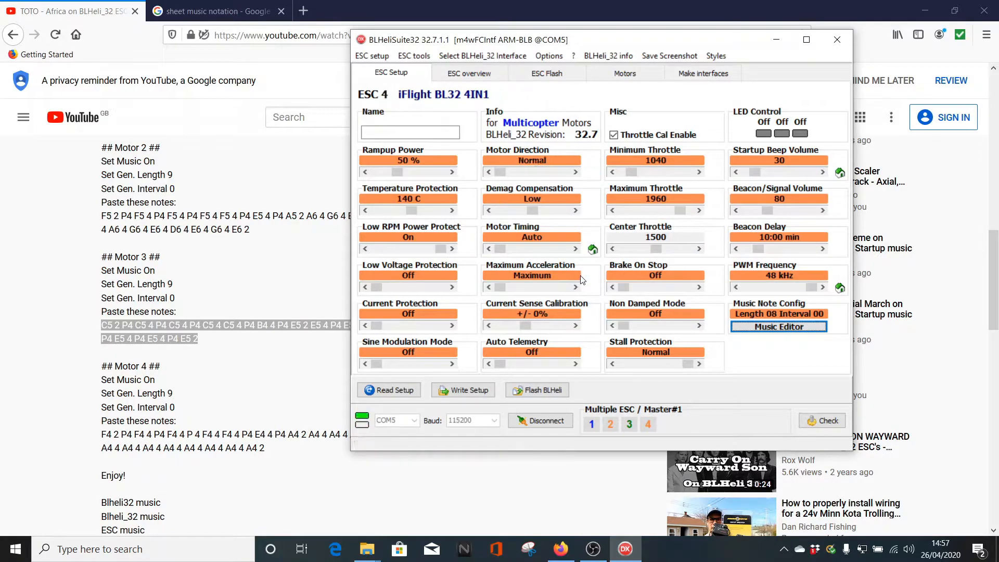
left_click(600, 304)
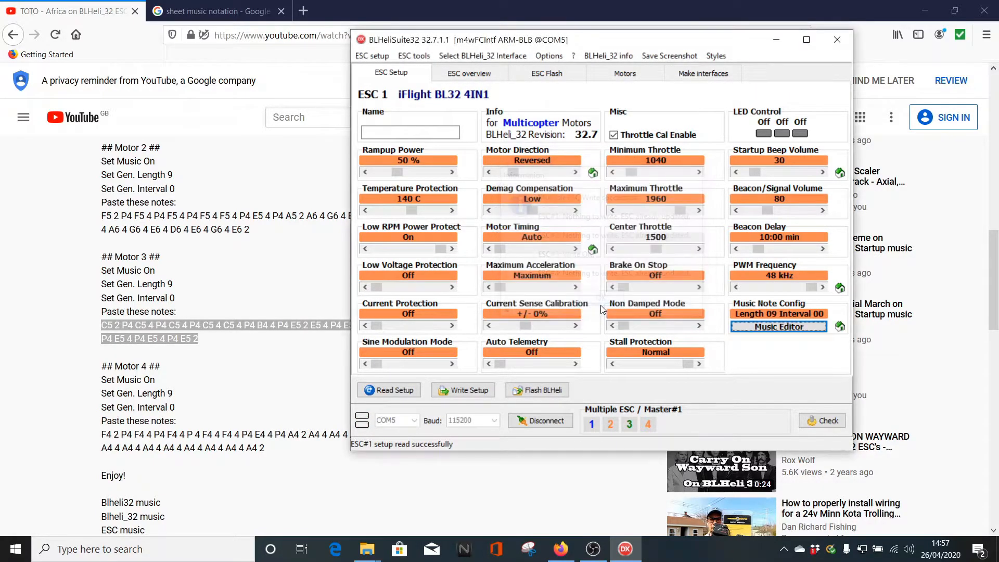
Step: Reopen the Music Editor and set the Gen. Length for ESC#3 to 9
left_click(765, 326)
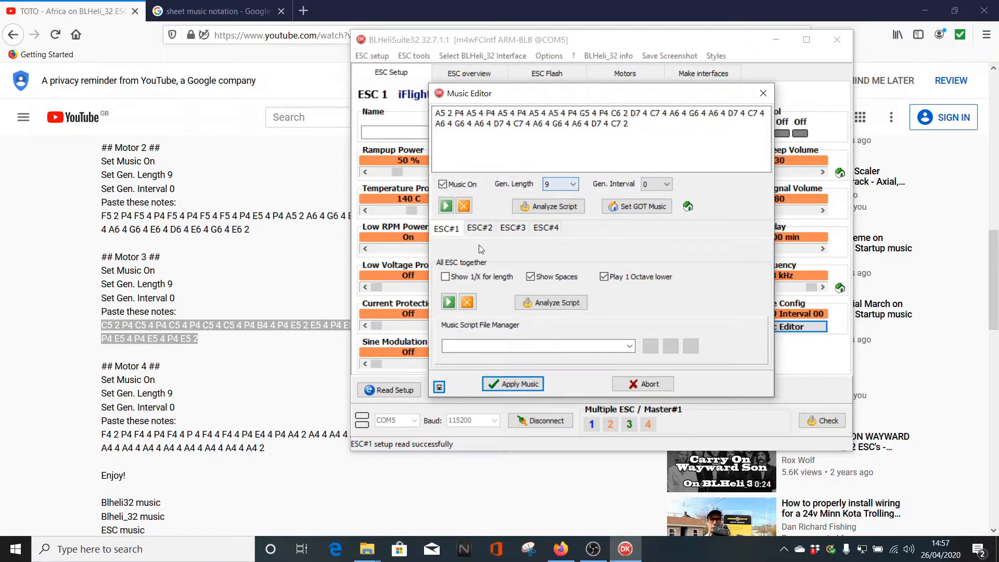
left_click(485, 230)
left_click(517, 230)
left_click(547, 186)
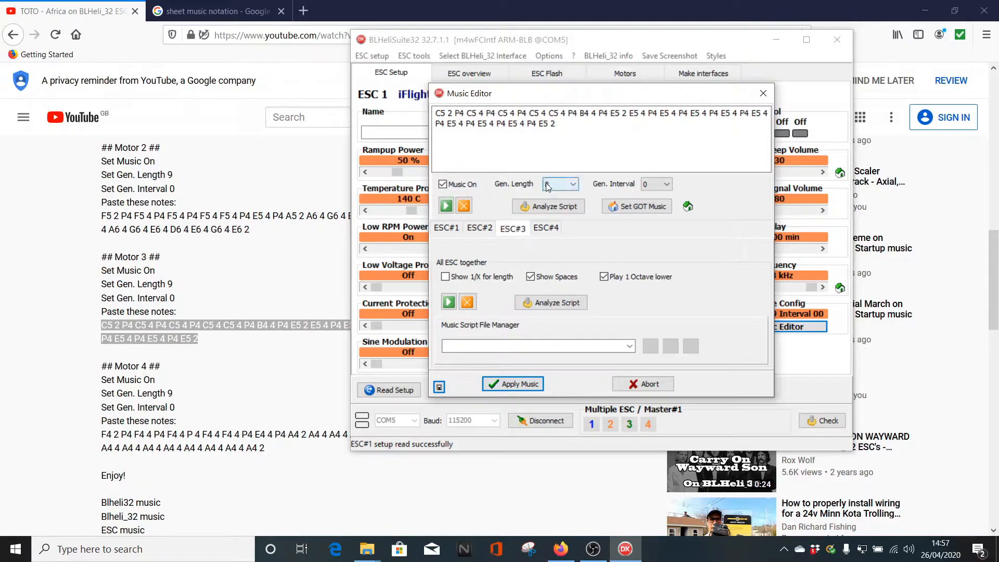
left_click(572, 187)
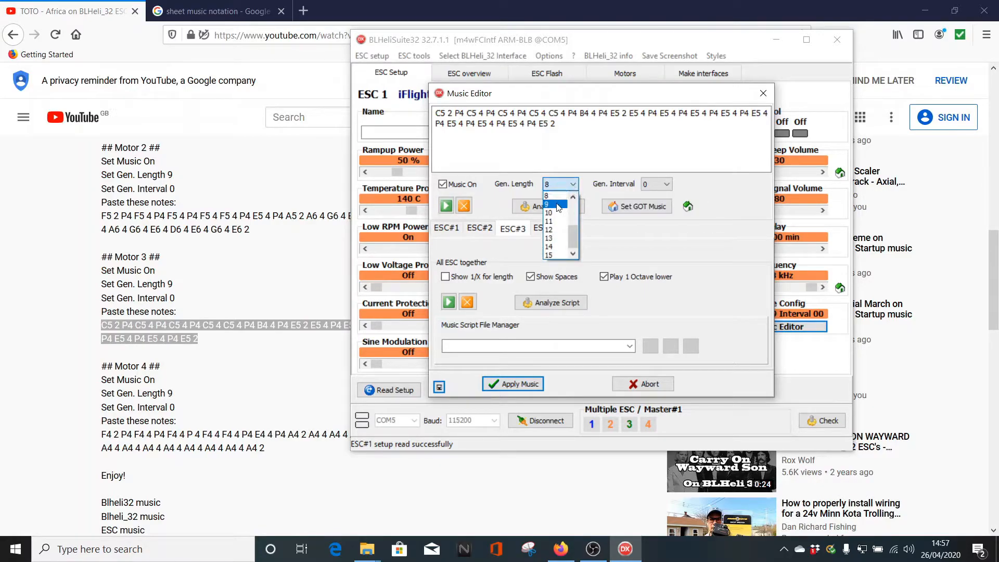
left_click(556, 204)
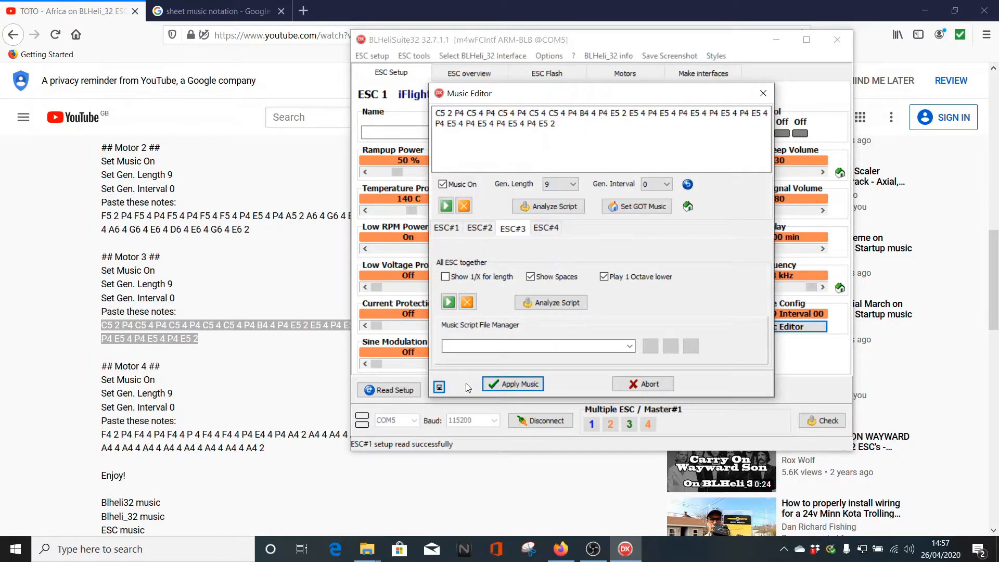
Step: Apply the changed ESC#3 length setting and write the music parameters to the ESCs again
left_click(525, 384)
left_click(575, 275)
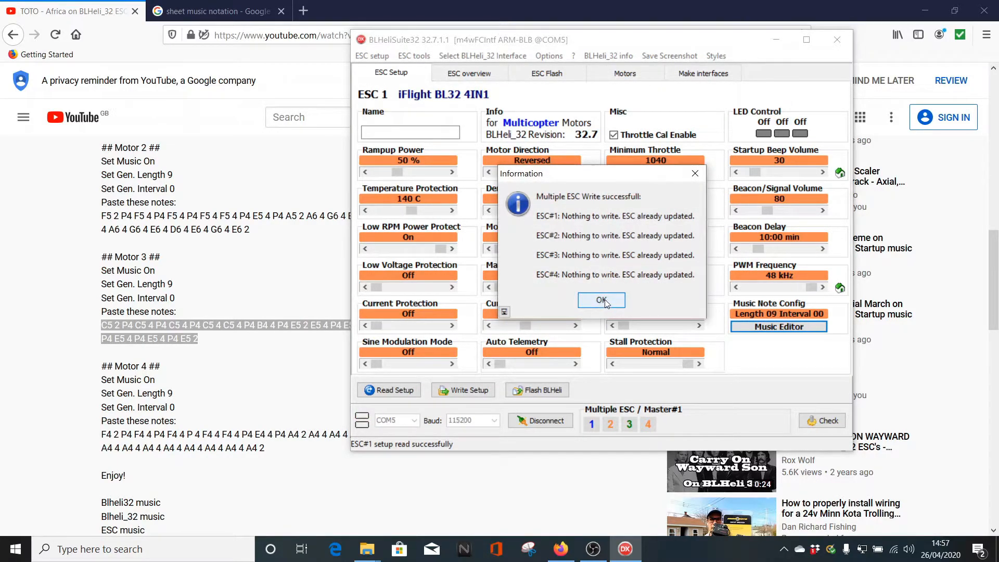
left_click(604, 305)
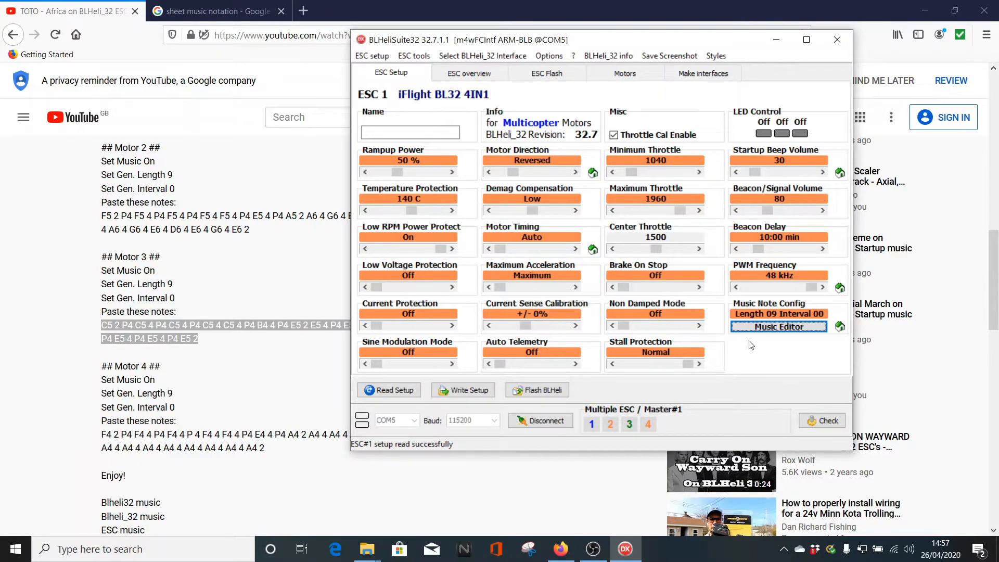
Step: Open the Music Editor and clear the existing notes from the ESC#4 script
left_click(757, 327)
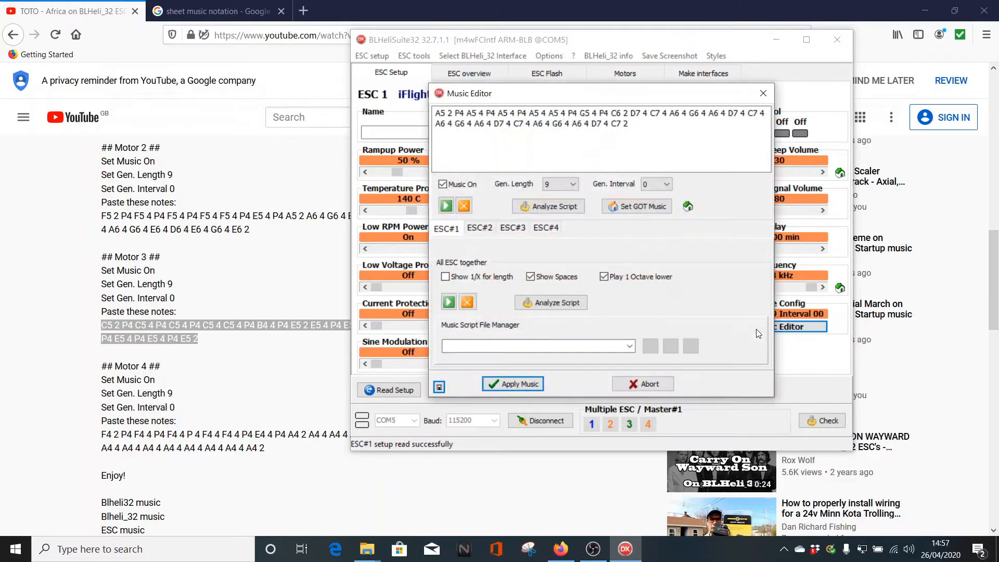
left_click(543, 227)
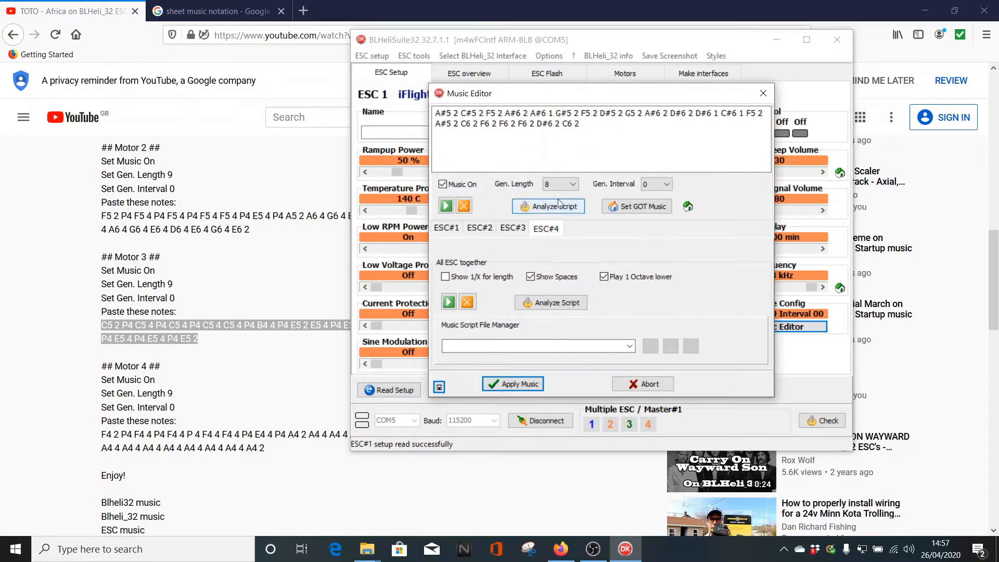
left_click(587, 124)
left_click_drag(587, 123, 464, 117)
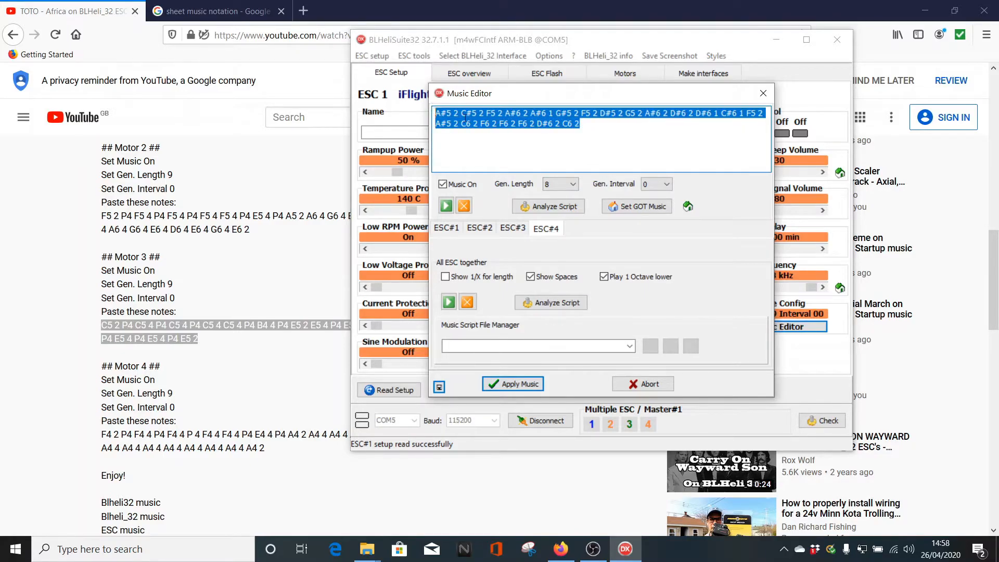
key("Delete")
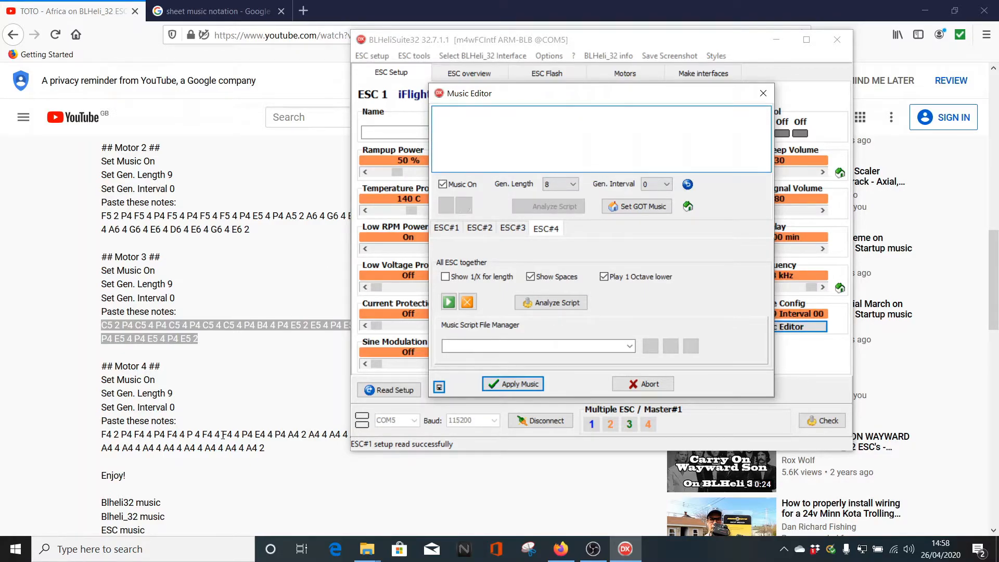
Step: Copy the Motor 4 notes from the video description in Firefox and paste them into the ESC#4 script in BLHeliSuite32
left_click(190, 489)
scroll(203, 458, "down", 4)
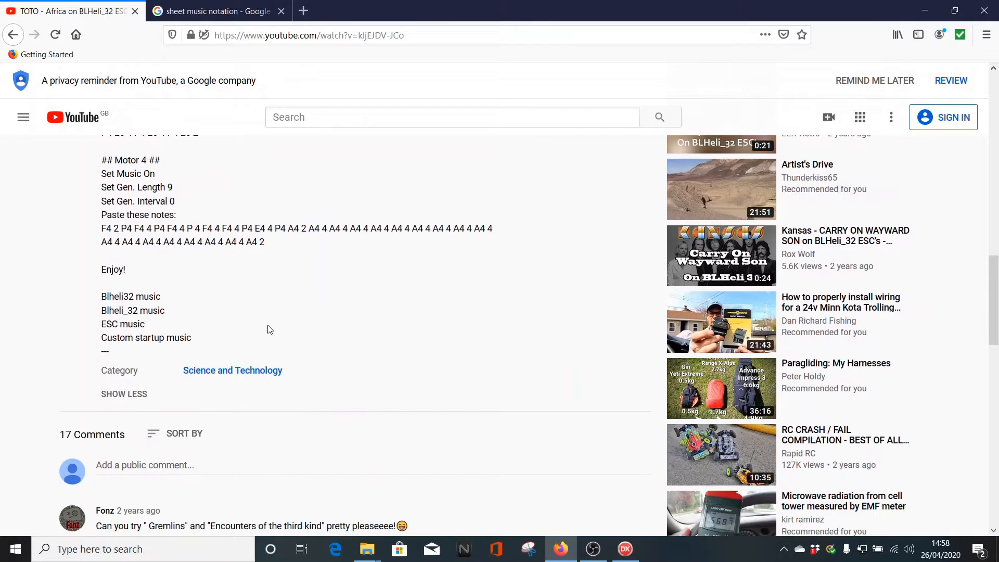
scroll(249, 428, "up", 4)
left_click_drag(265, 447, 103, 438)
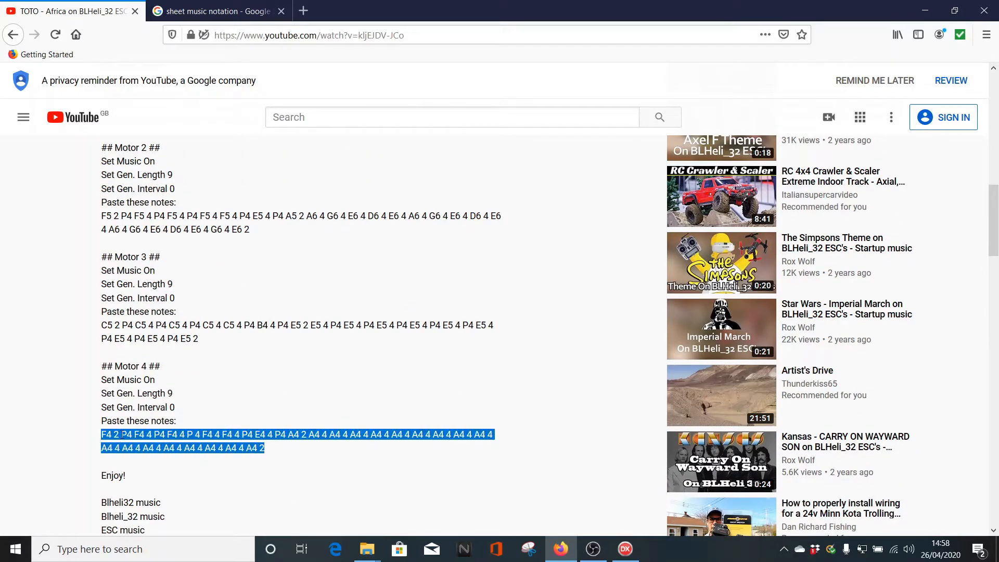
right_click(122, 435)
left_click(169, 445)
left_click(626, 549)
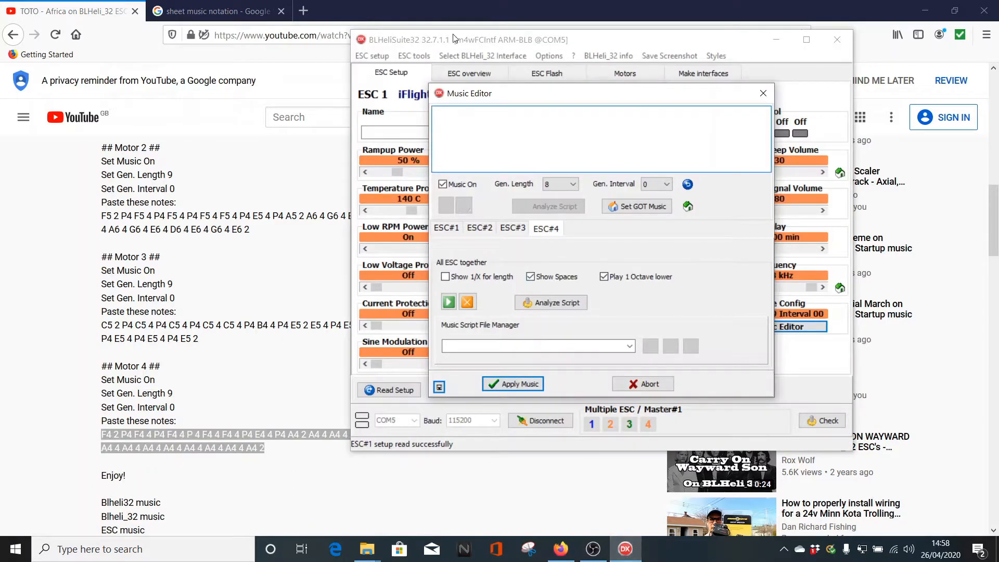
right_click(459, 125)
left_click(491, 160)
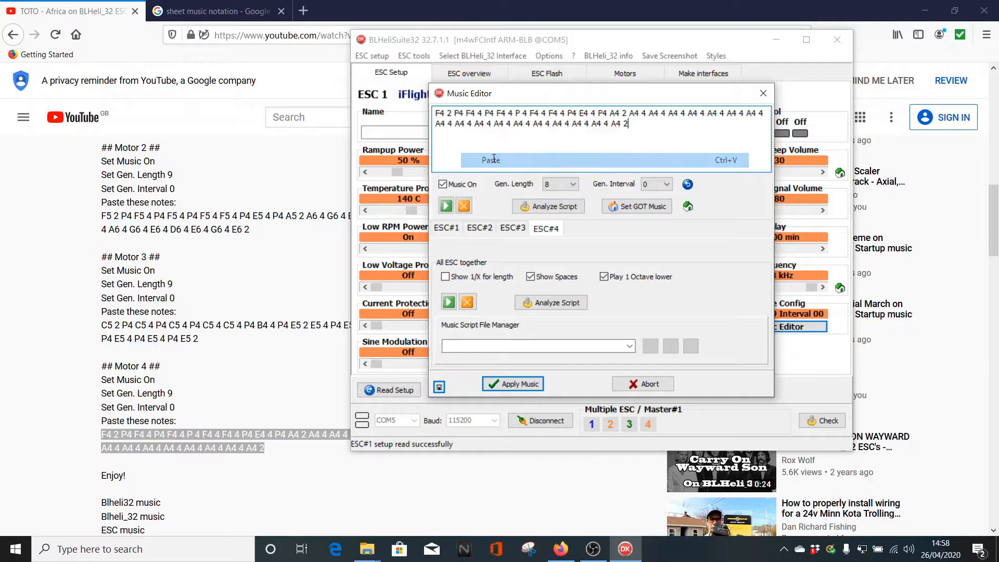
Step: Set the Gen. Length for ESC#4 to 9, then apply the music and write the parameters to each ESC
left_click(573, 184)
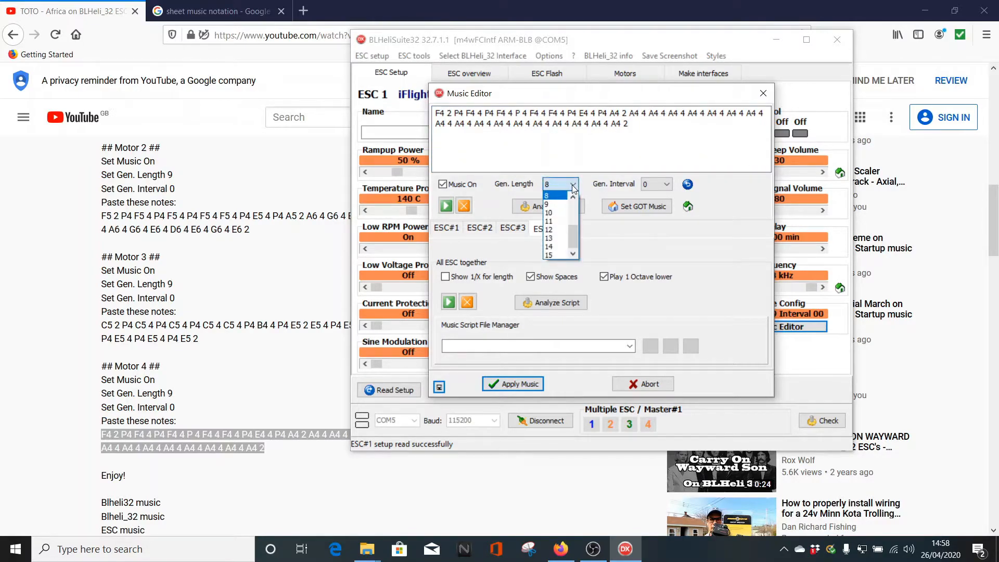
left_click(556, 209)
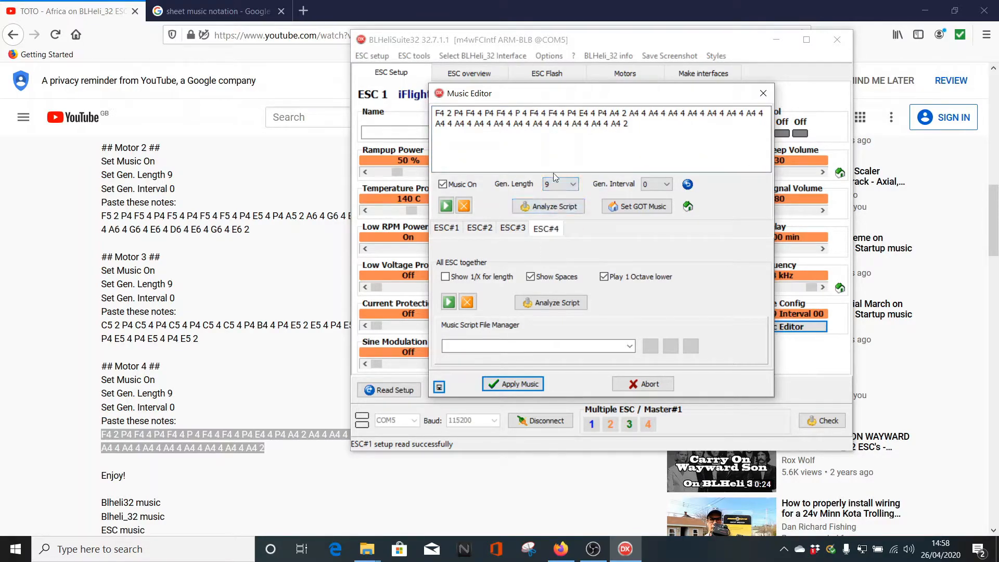
left_click(503, 384)
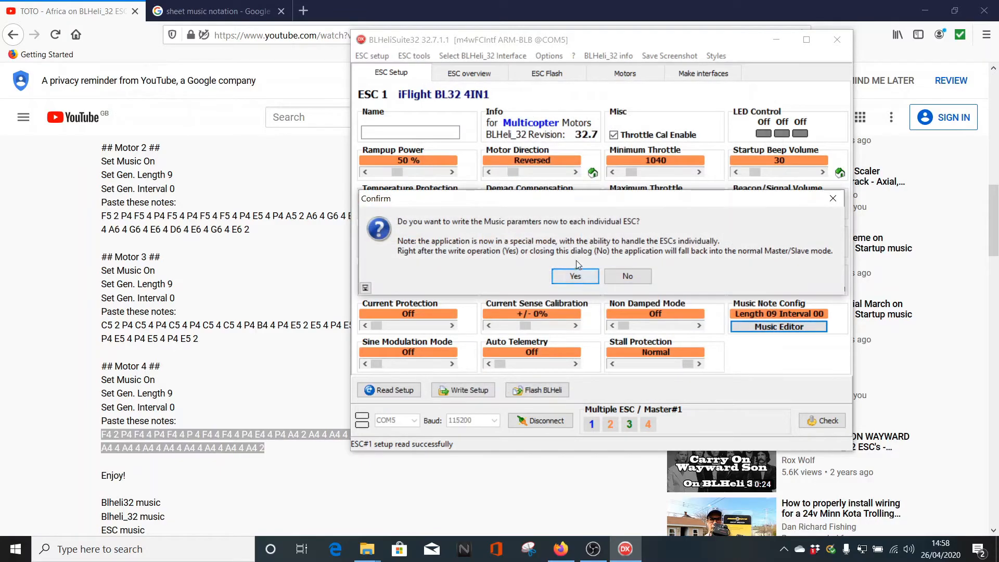
left_click(575, 276)
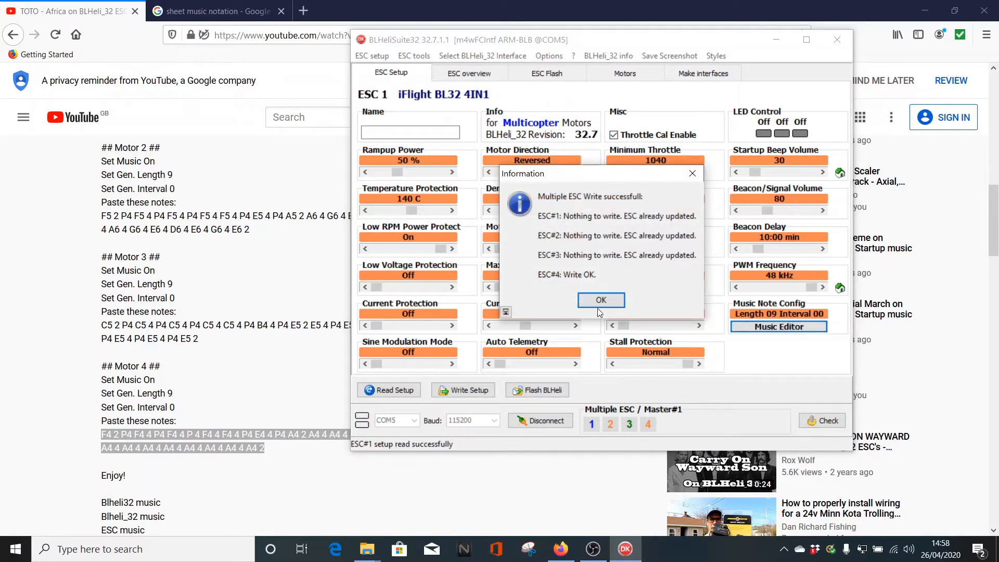
left_click(599, 303)
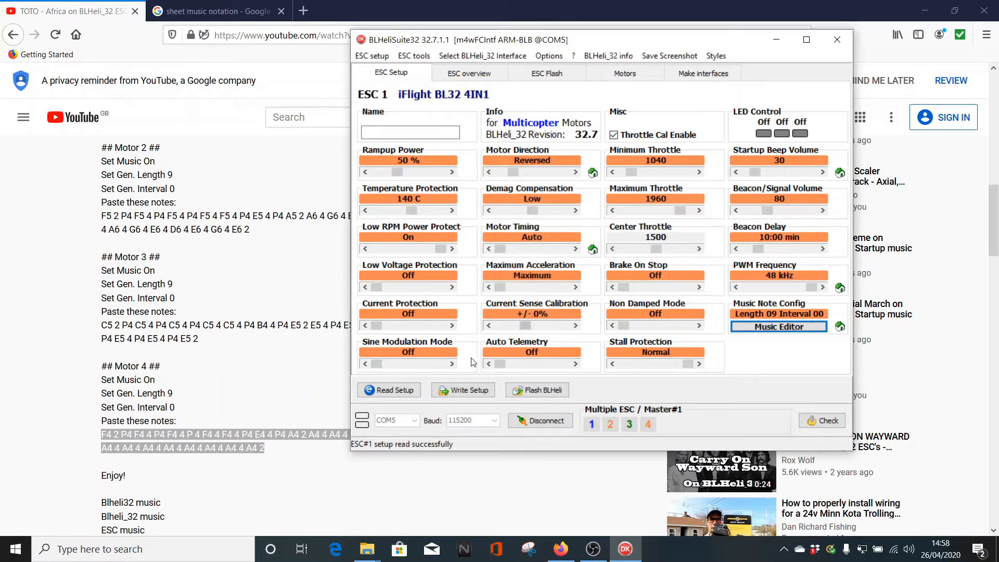
Step: Reopen the Music Editor and compare the notes and Gen. Length settings across all four ESC scripts
left_click(781, 327)
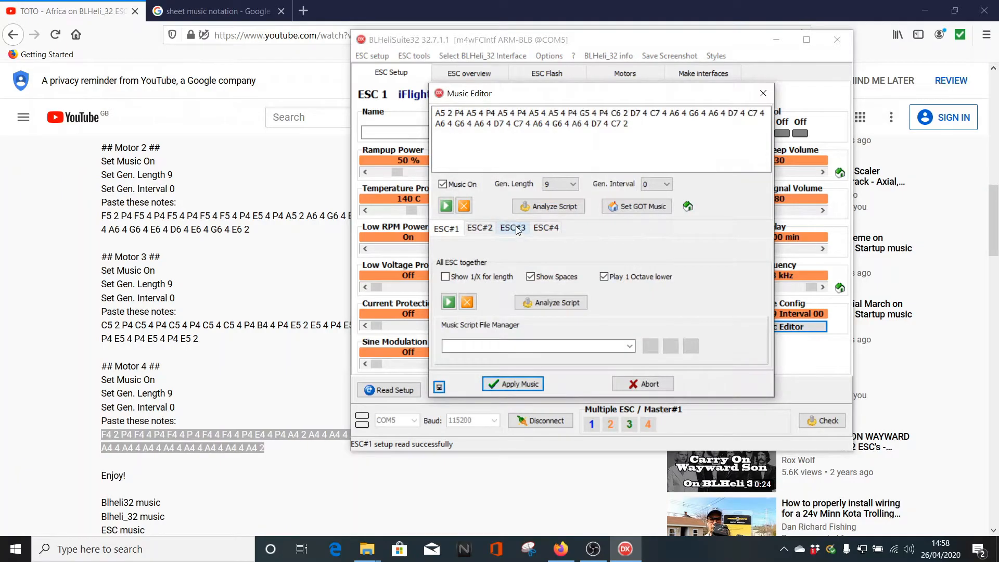
left_click(518, 231)
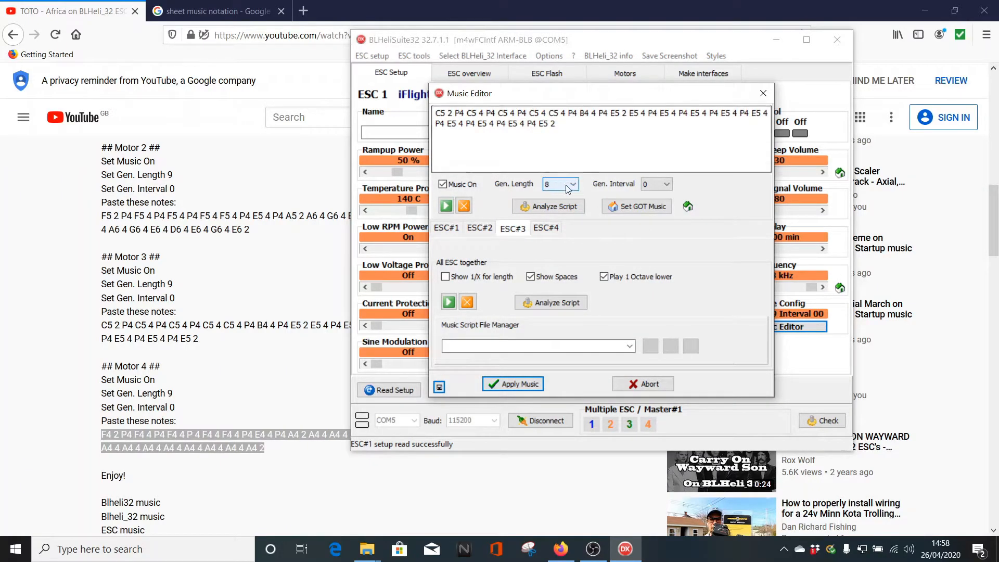
left_click(478, 233)
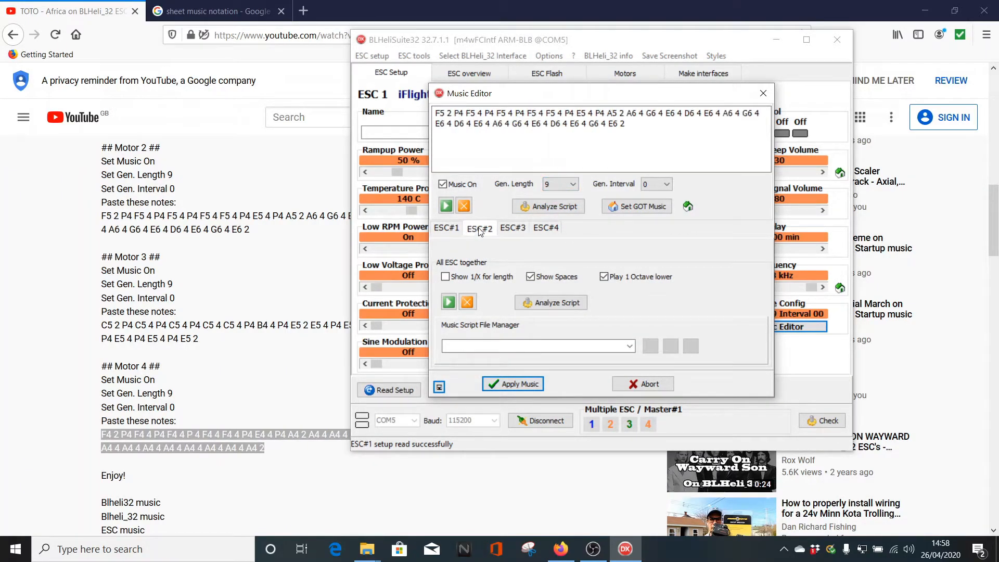
left_click(450, 231)
left_click(519, 230)
left_click(545, 229)
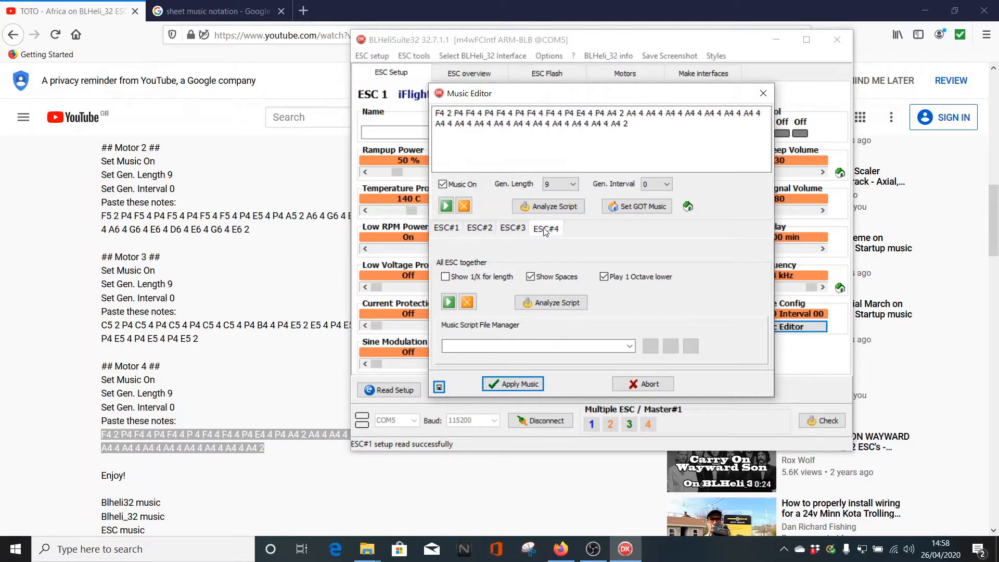
left_click(483, 229)
left_click(515, 230)
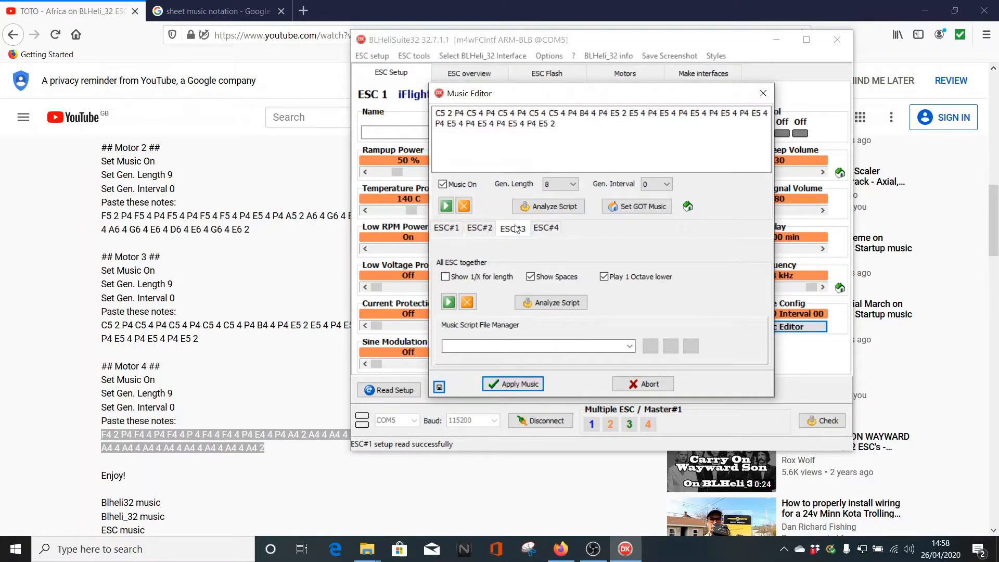
left_click(539, 230)
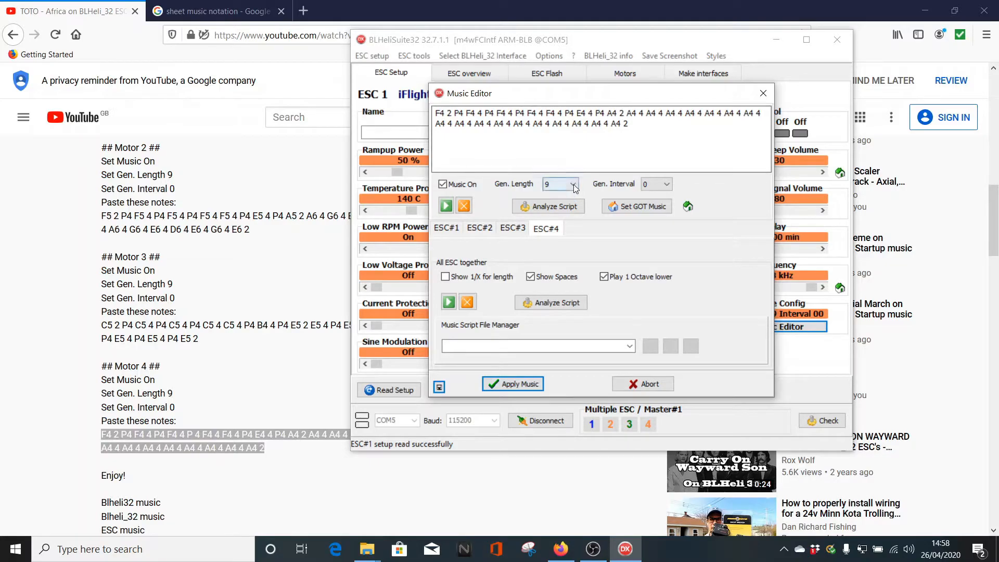
Step: Set the Gen. Length for ESC#3 to 9 and re-enter the final 2 of its note script
left_click(512, 228)
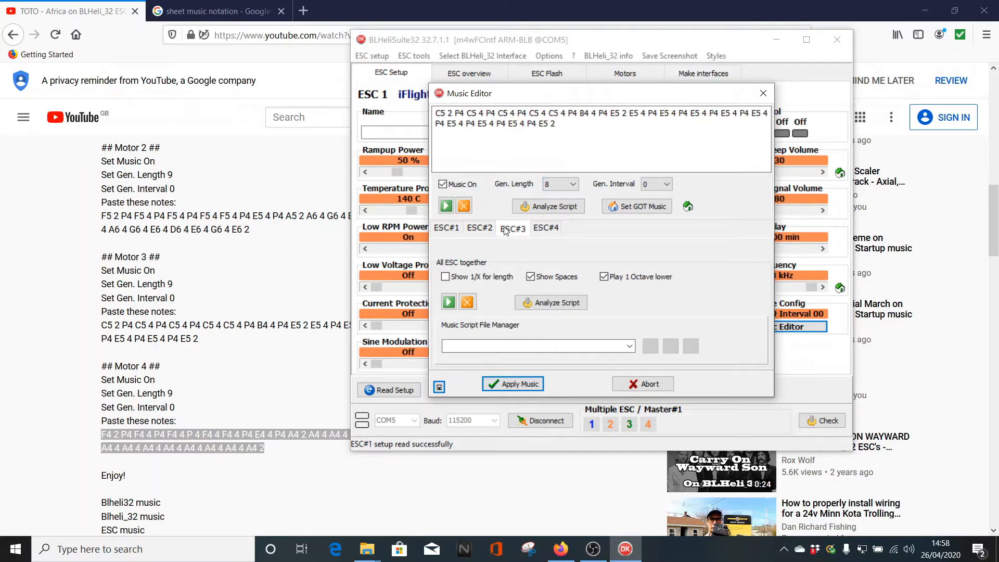
left_click(572, 184)
left_click(555, 204)
left_click(558, 124)
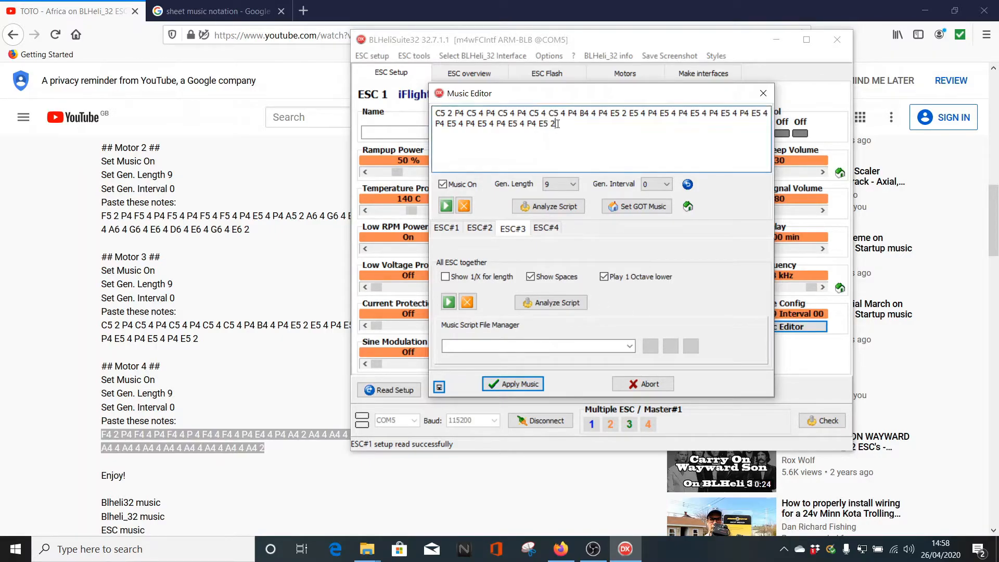
key("BackSpace")
type("2")
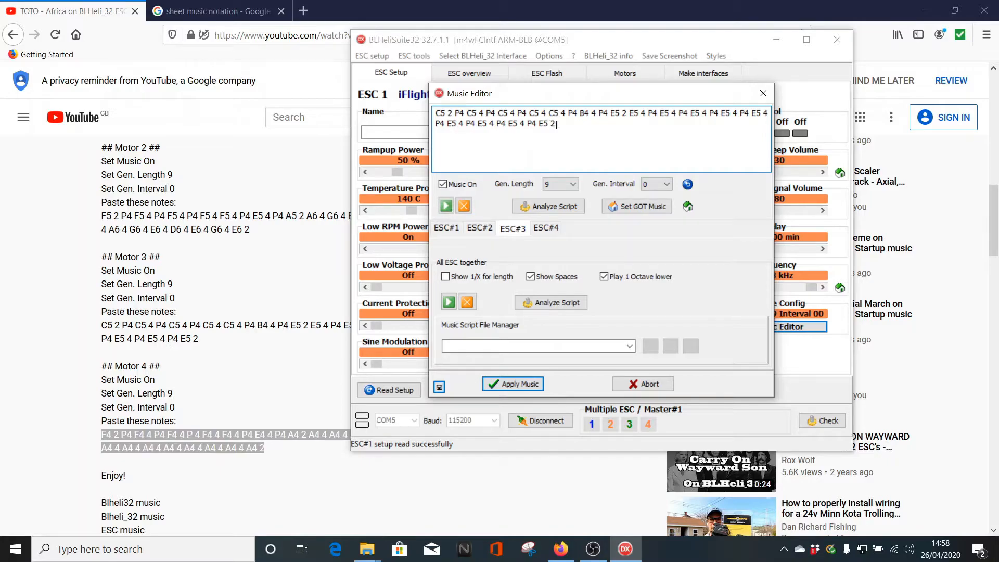
Step: Apply the edited ESC#3 music and write the music parameters to the individual ESCs
left_click(518, 386)
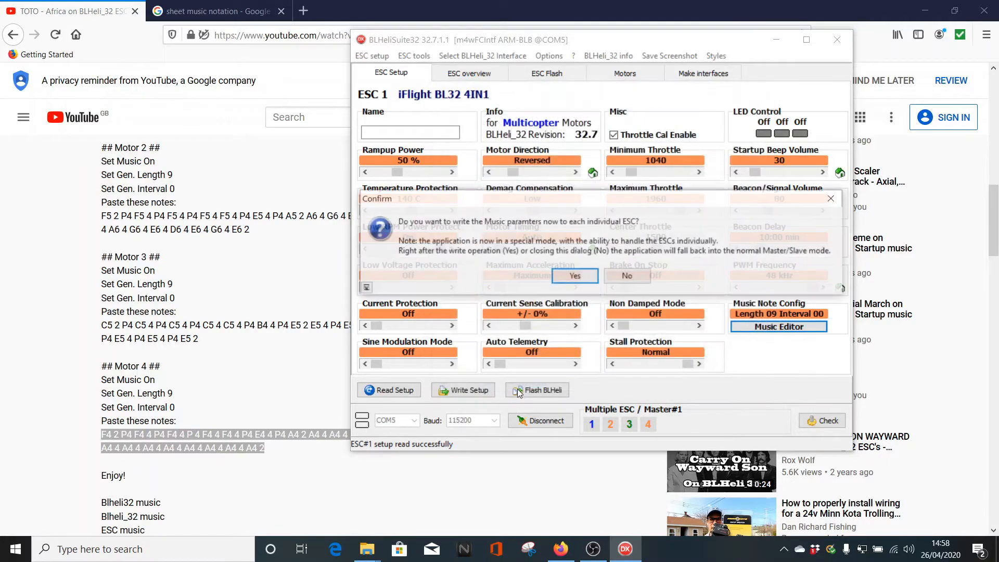
left_click(576, 279)
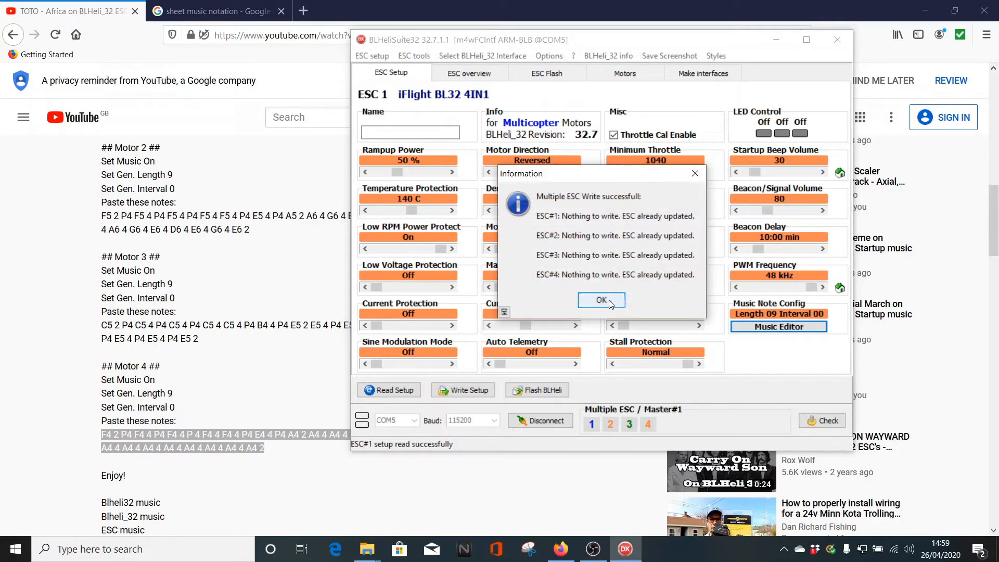
left_click(610, 304)
Step: Disconnect from the ESCs, reconnect on COM5 and read the setup of all ESCs again
left_click(541, 420)
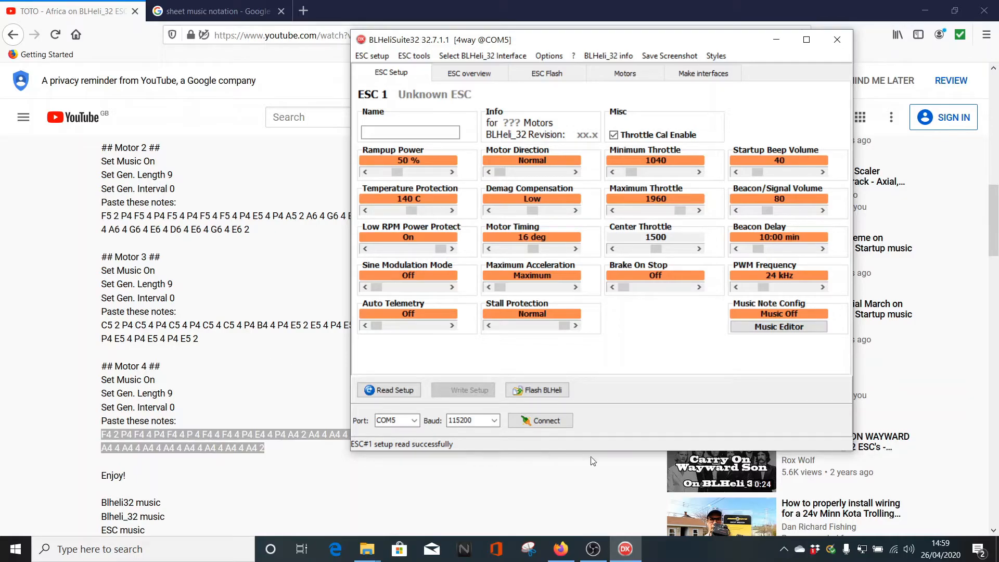
left_click(548, 419)
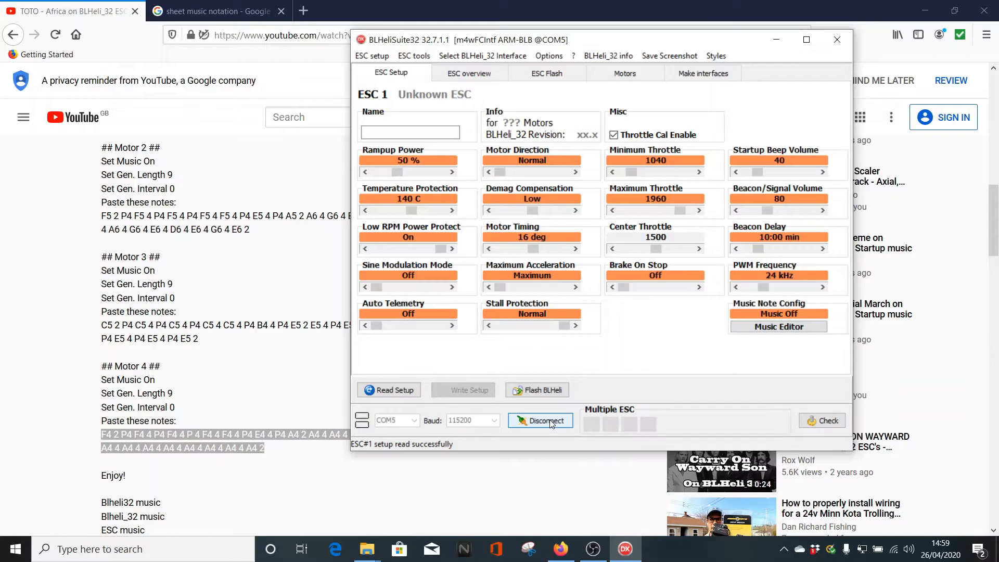
left_click(389, 390)
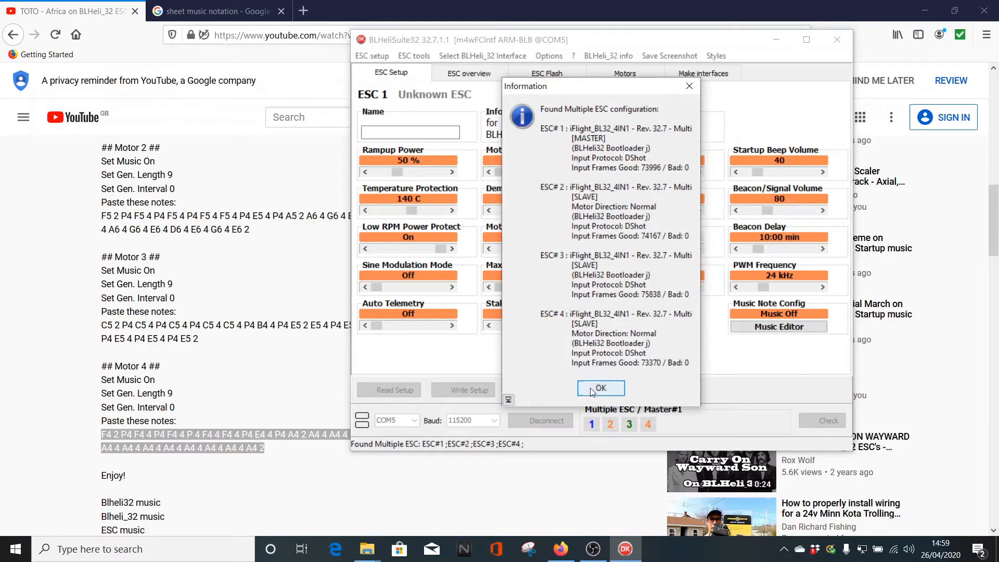
left_click(591, 391)
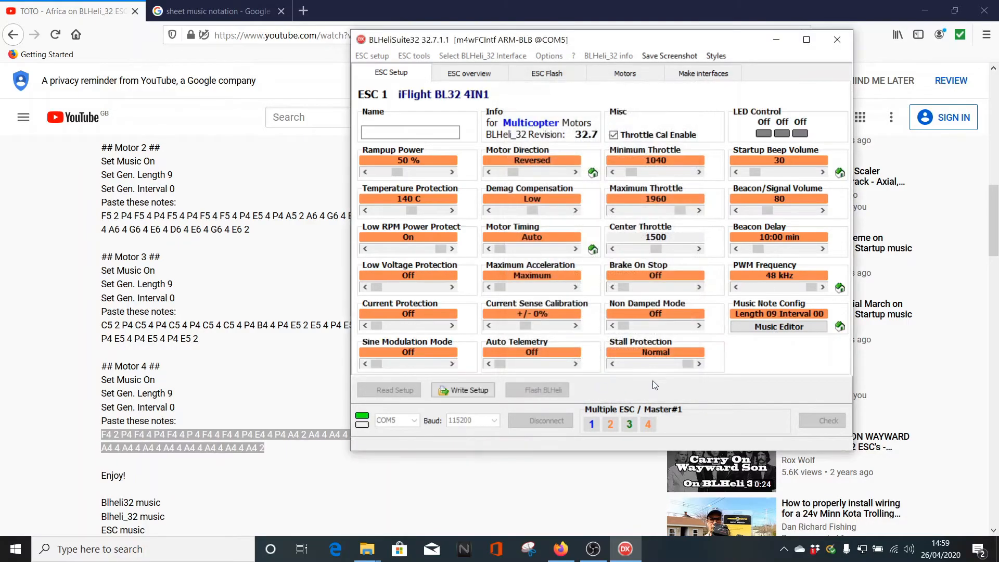
Step: Reopen the Music Editor and save the music script as "africa", overwriting the existing file
left_click(772, 327)
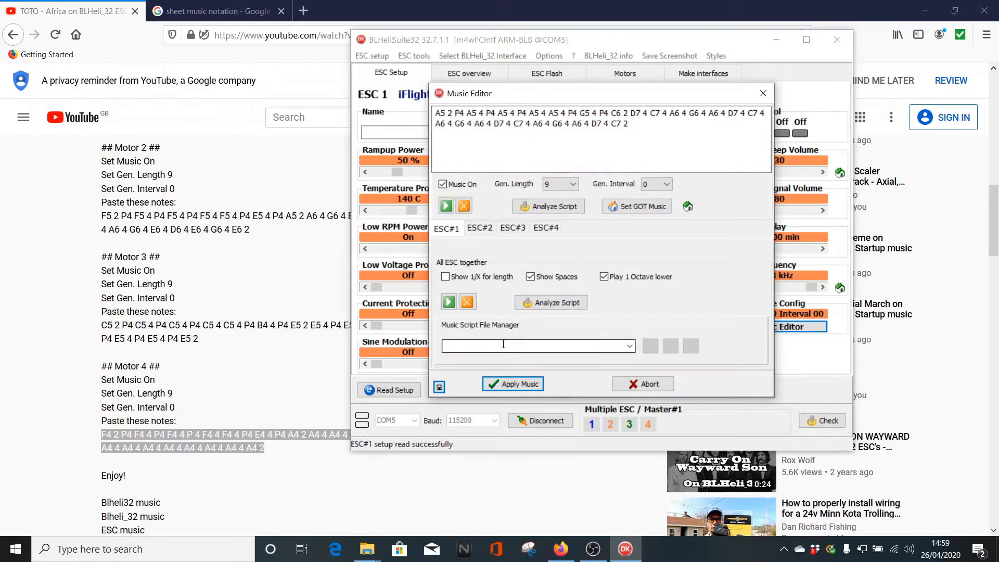
left_click(486, 346)
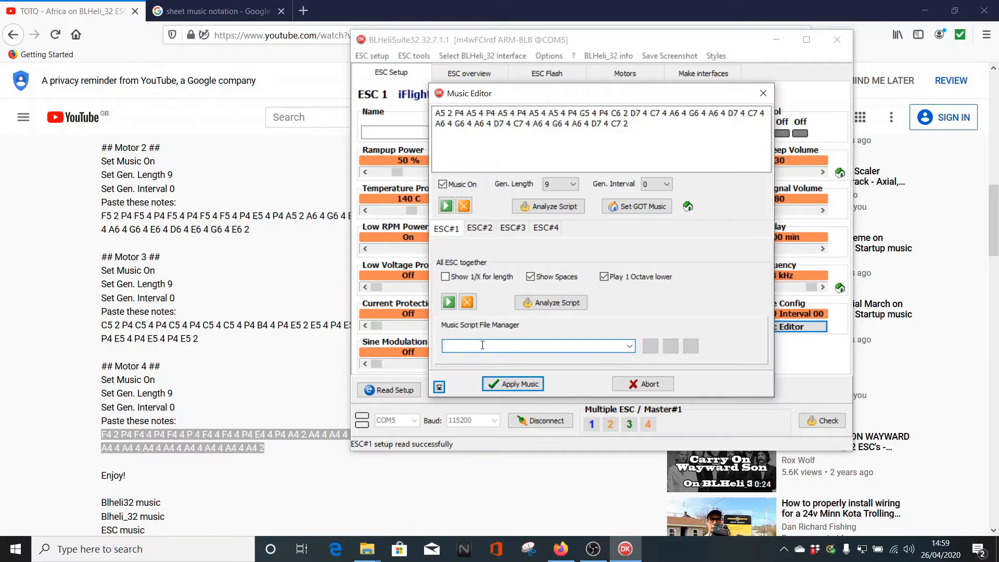
type("africa")
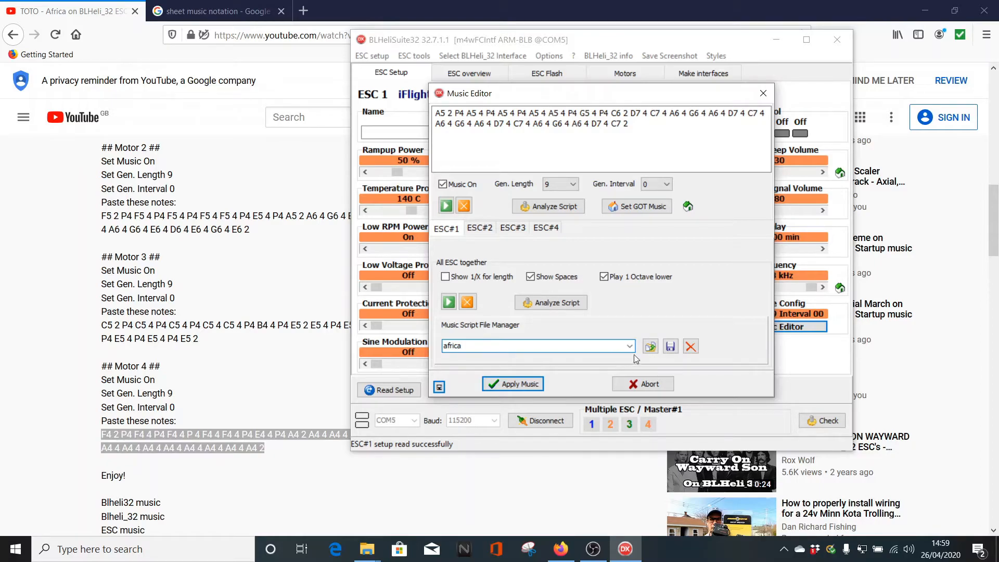
left_click(671, 347)
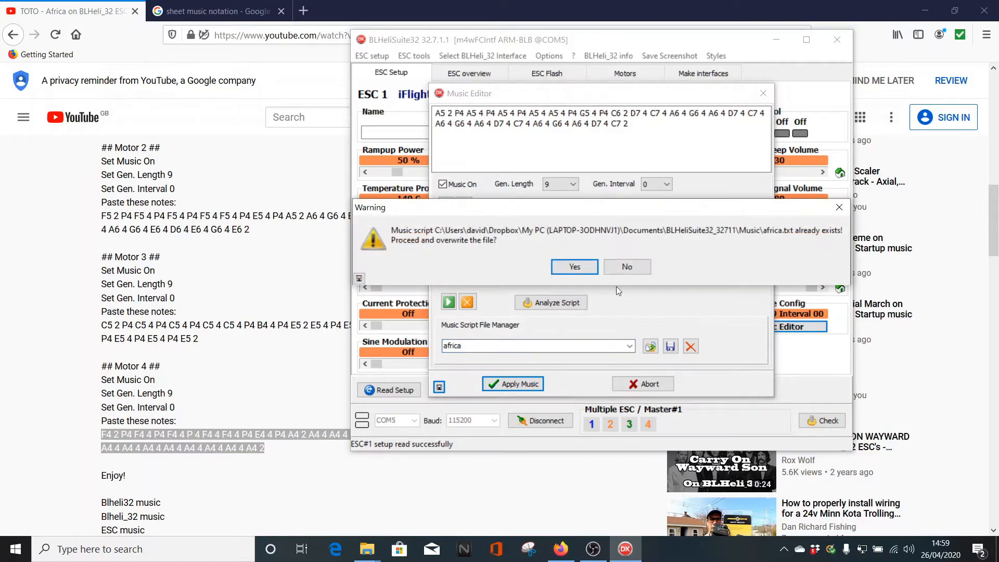
left_click(586, 268)
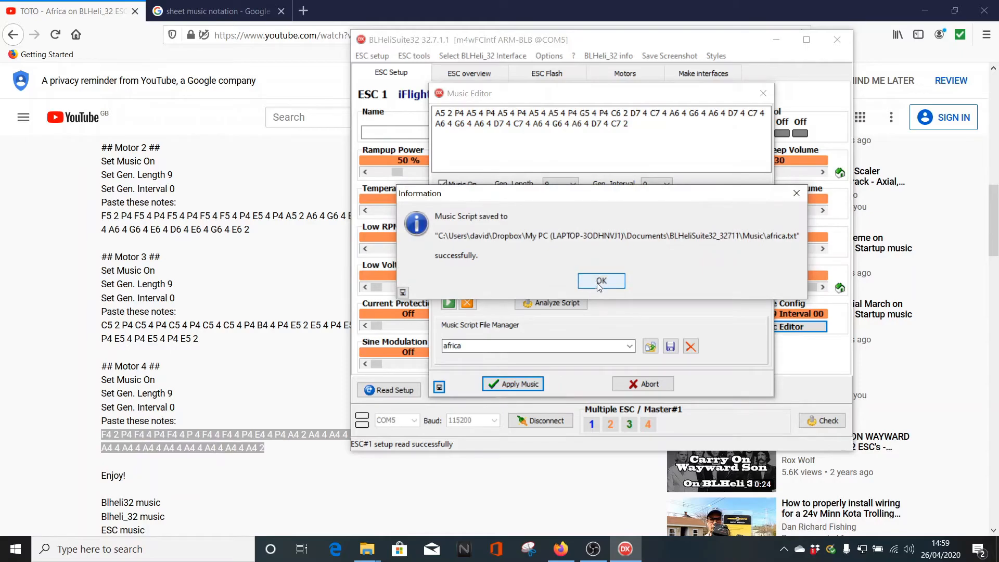
left_click(600, 281)
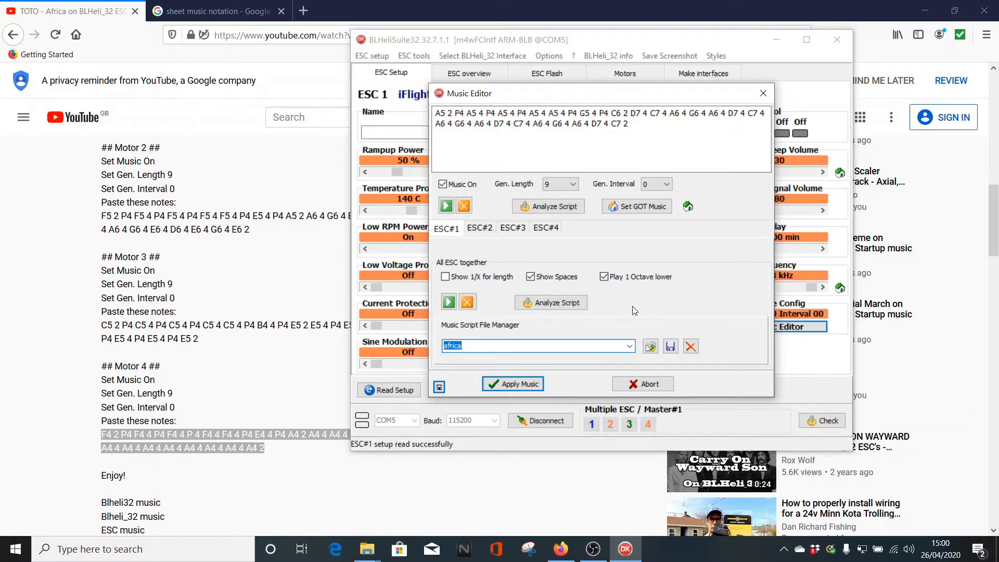
Step: Load the saved music script "CITY OF STARS" with MUSIC#1 to MUSIC#4 assigned to ESC#1 to ESC#4 respectively
left_click(630, 346)
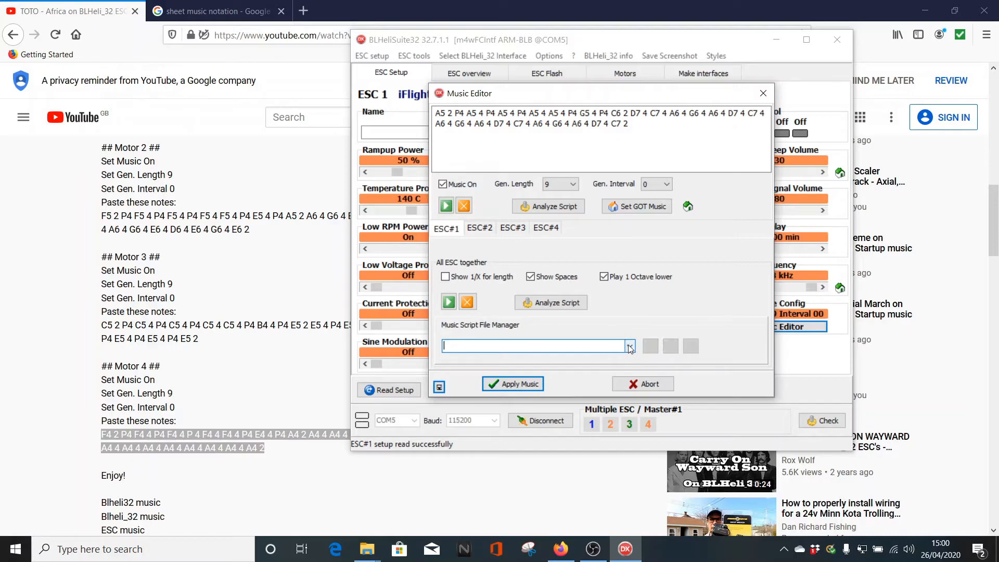
scroll(527, 377, "down", 3)
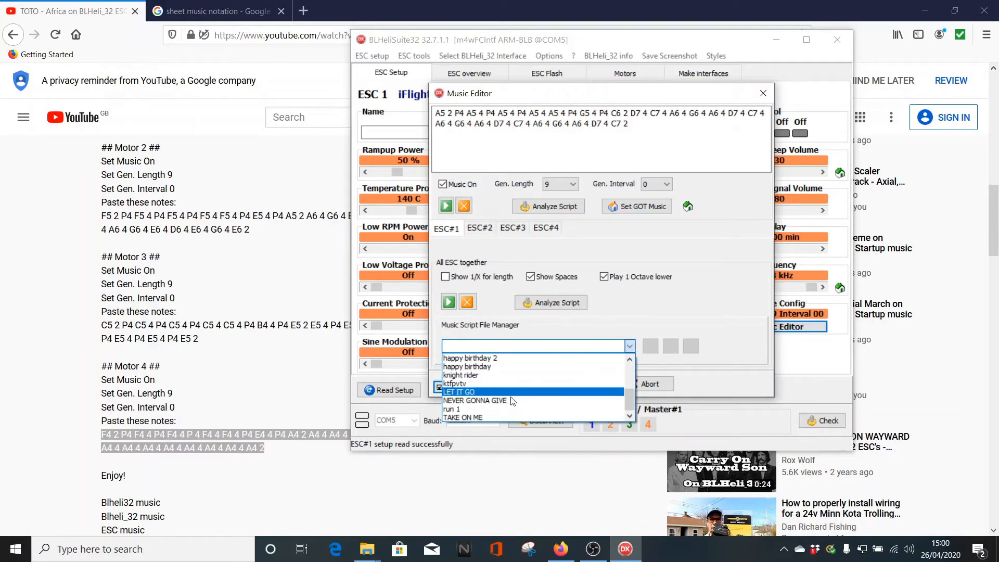
scroll(519, 411, "up", 3)
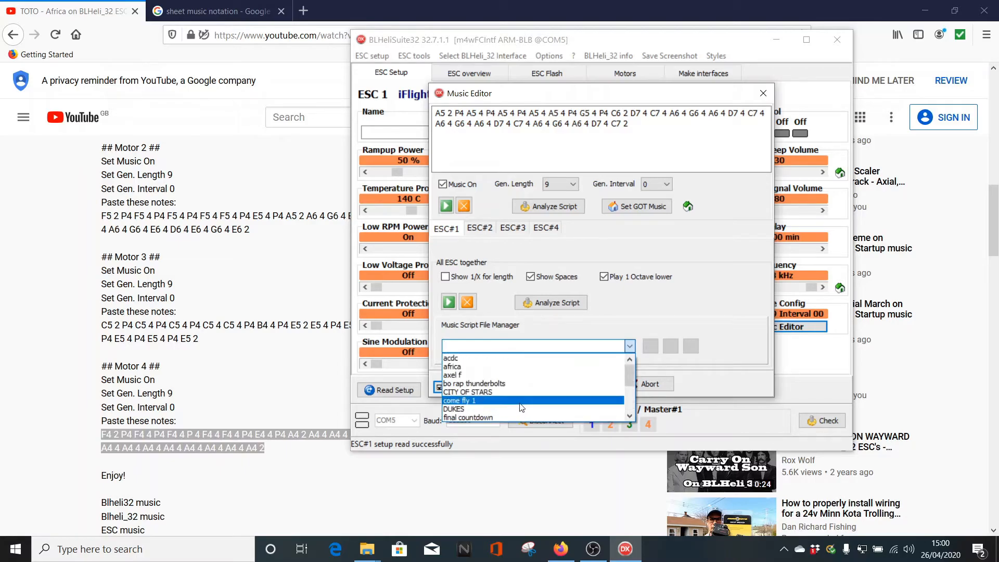
left_click(493, 391)
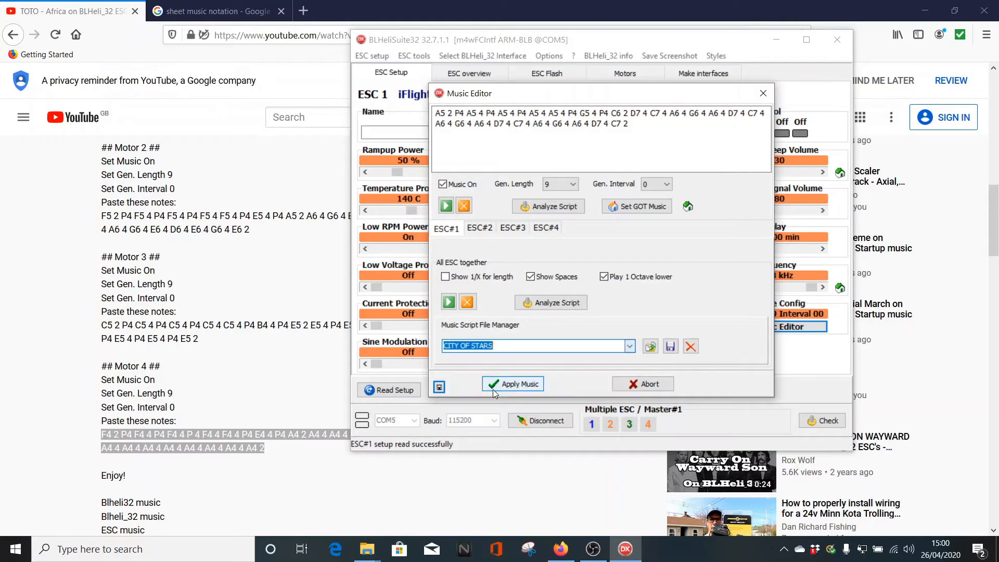
left_click(650, 347)
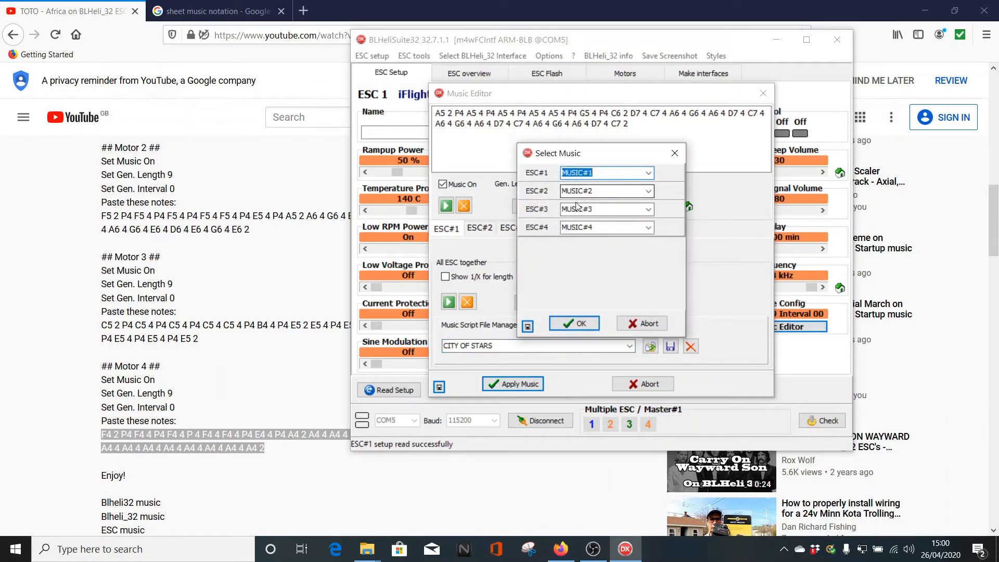
left_click(573, 325)
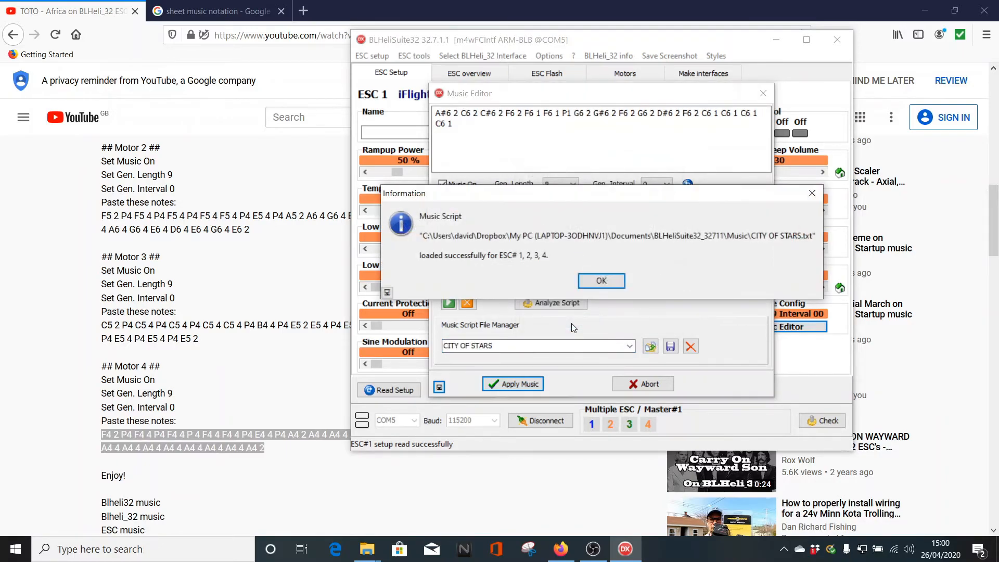
left_click(600, 284)
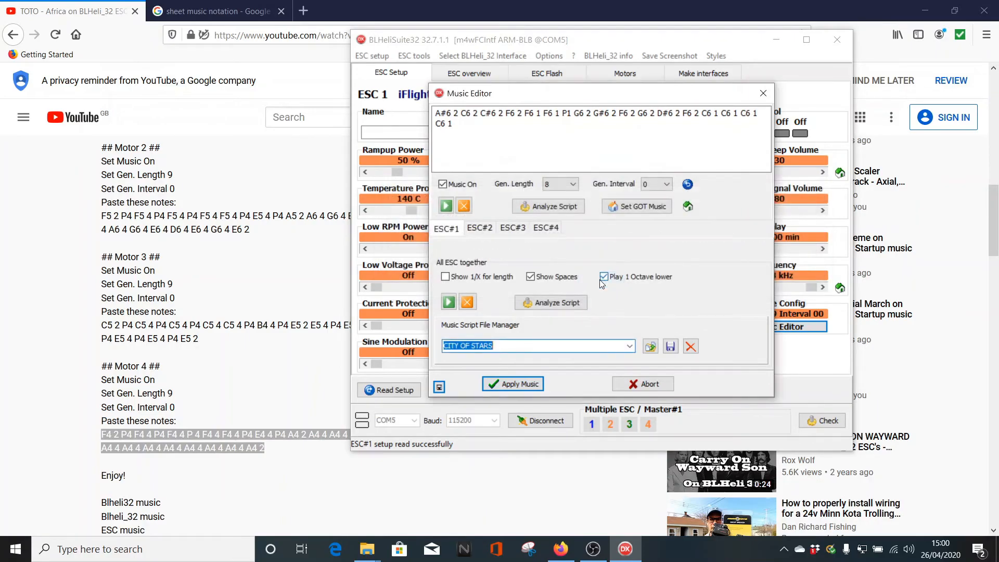
Step: Apply the loaded music, write its parameters to each individual ESC, and disconnect from the ESCs
left_click(519, 385)
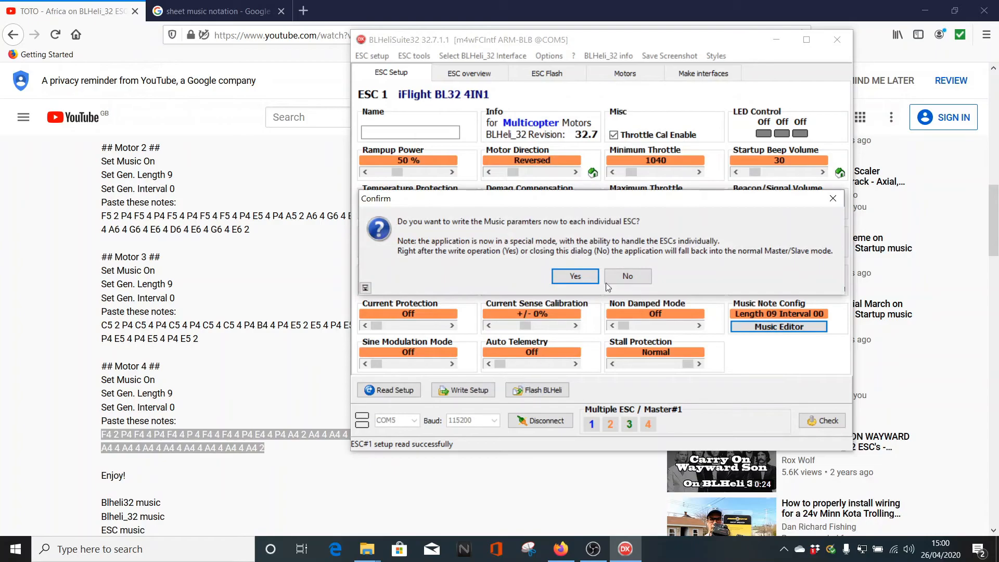
left_click(573, 279)
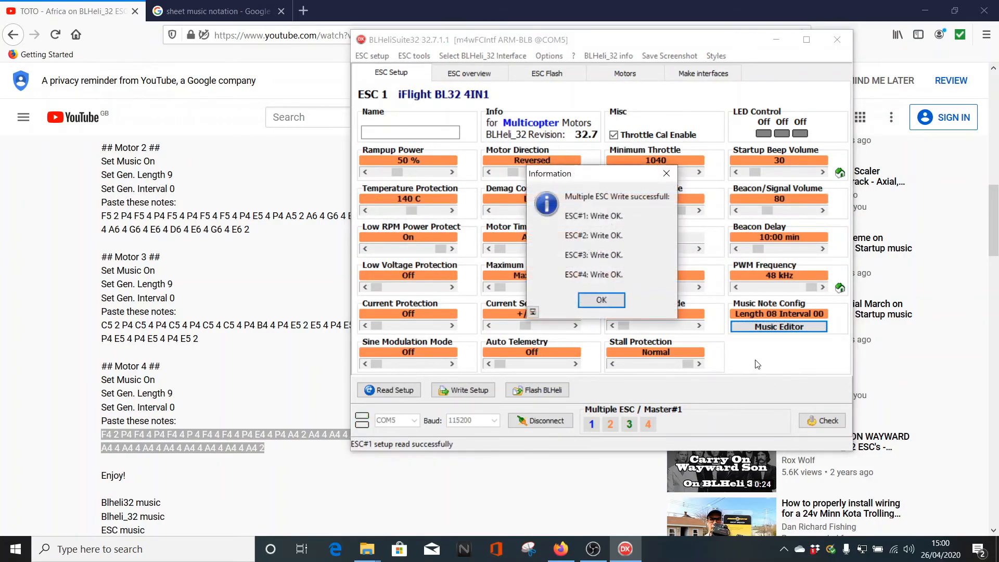
left_click(608, 299)
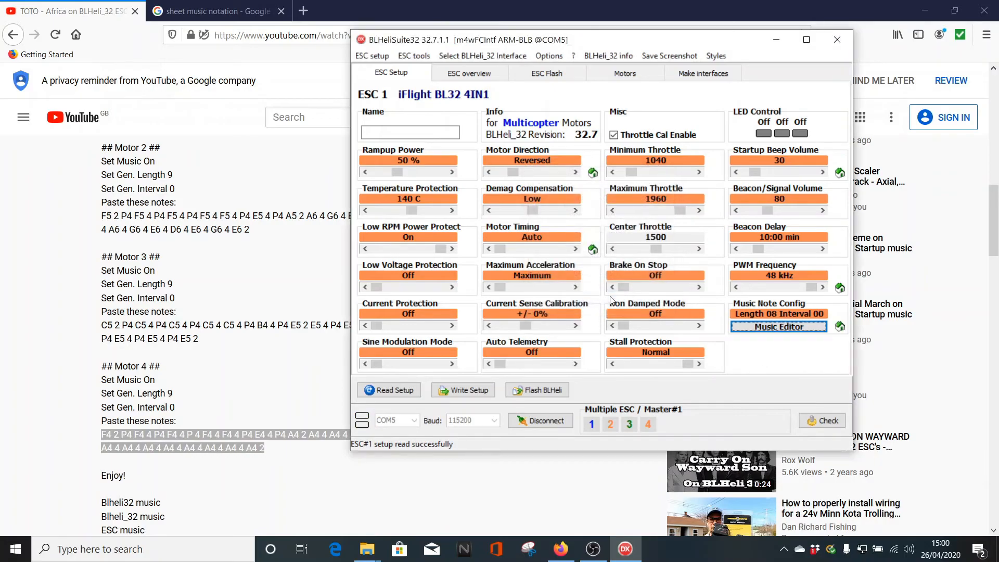
left_click(539, 423)
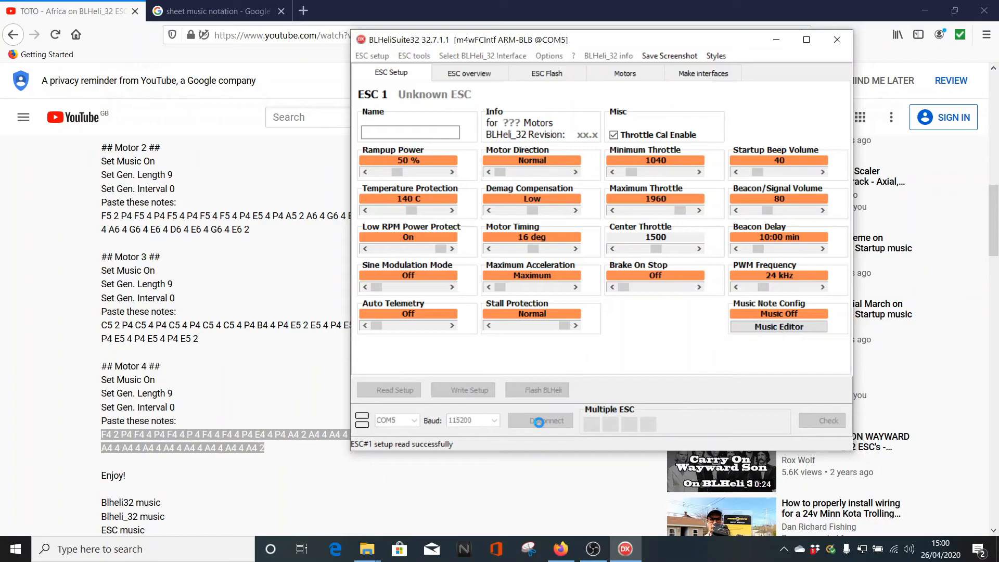